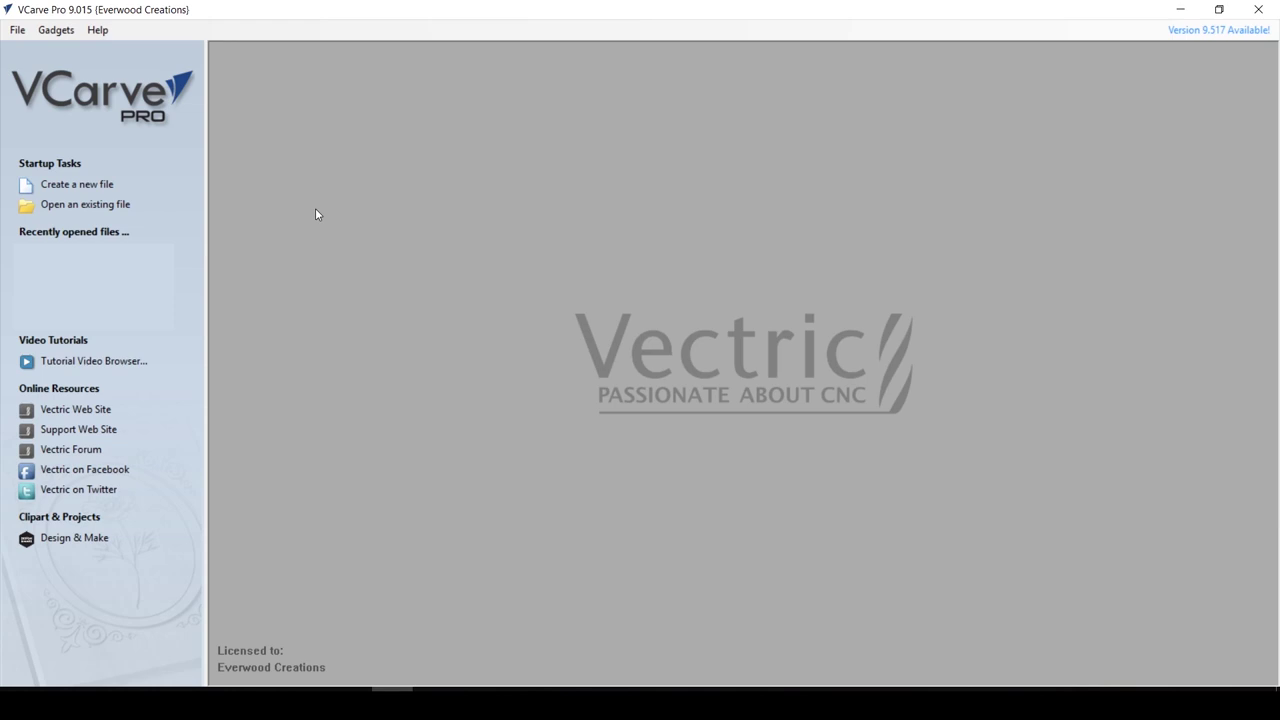
Create a new single-sided job 10 by 10 inches and 0.75 inches thick, with the default centre datum.
{"action": "left_click", "coordinate": [79, 187]}
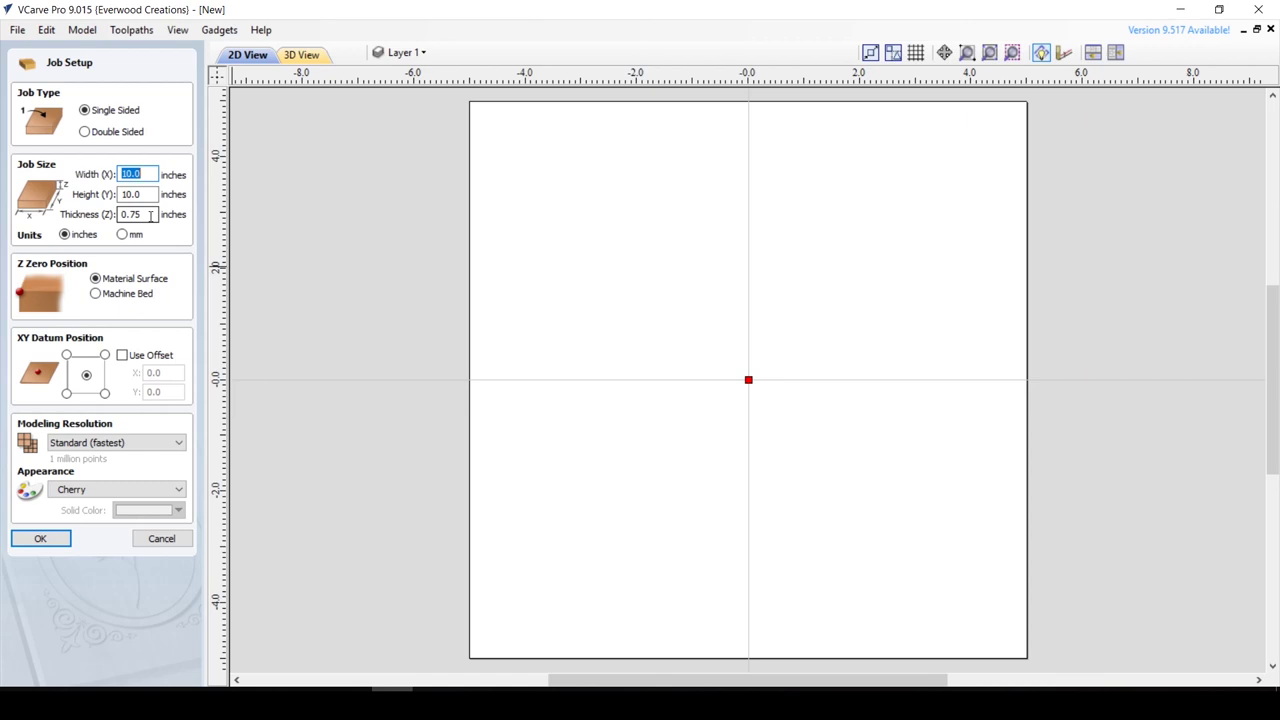
{"action": "left_click", "coordinate": [56, 541]}
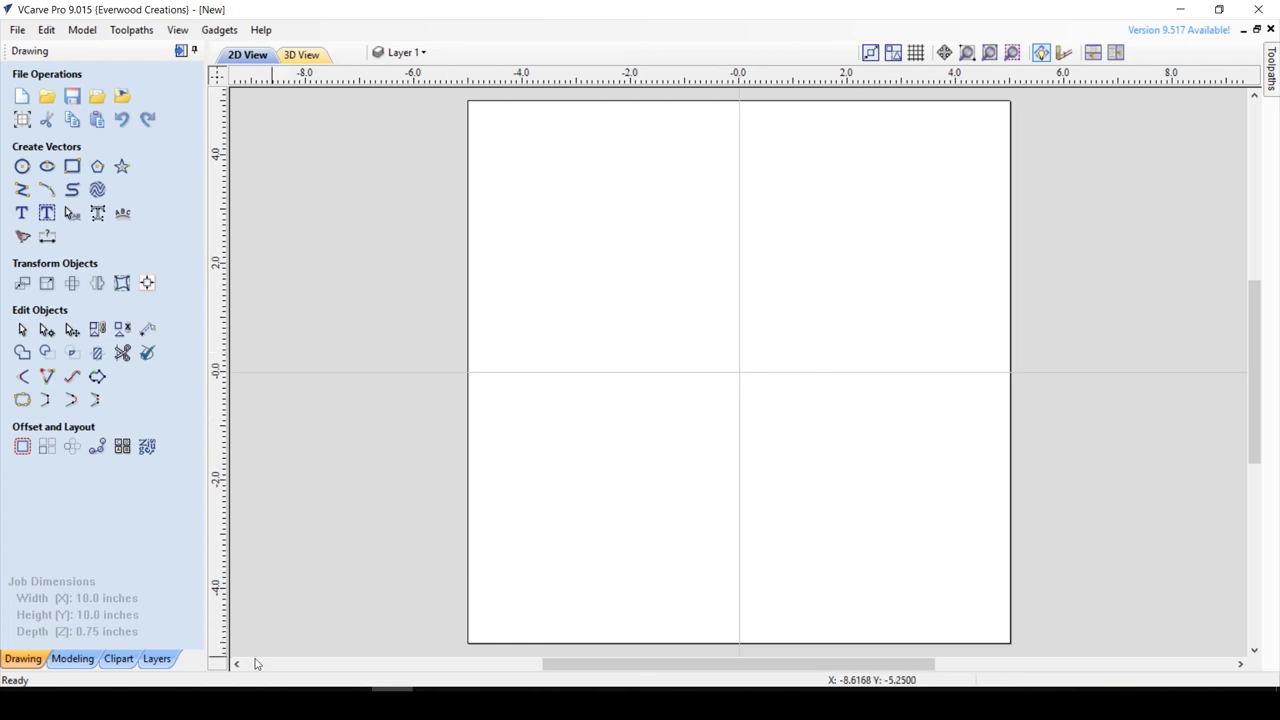
Place the Shield6 clipart from the 2D Vectors library folder onto the job.
{"action": "left_click", "coordinate": [118, 659]}
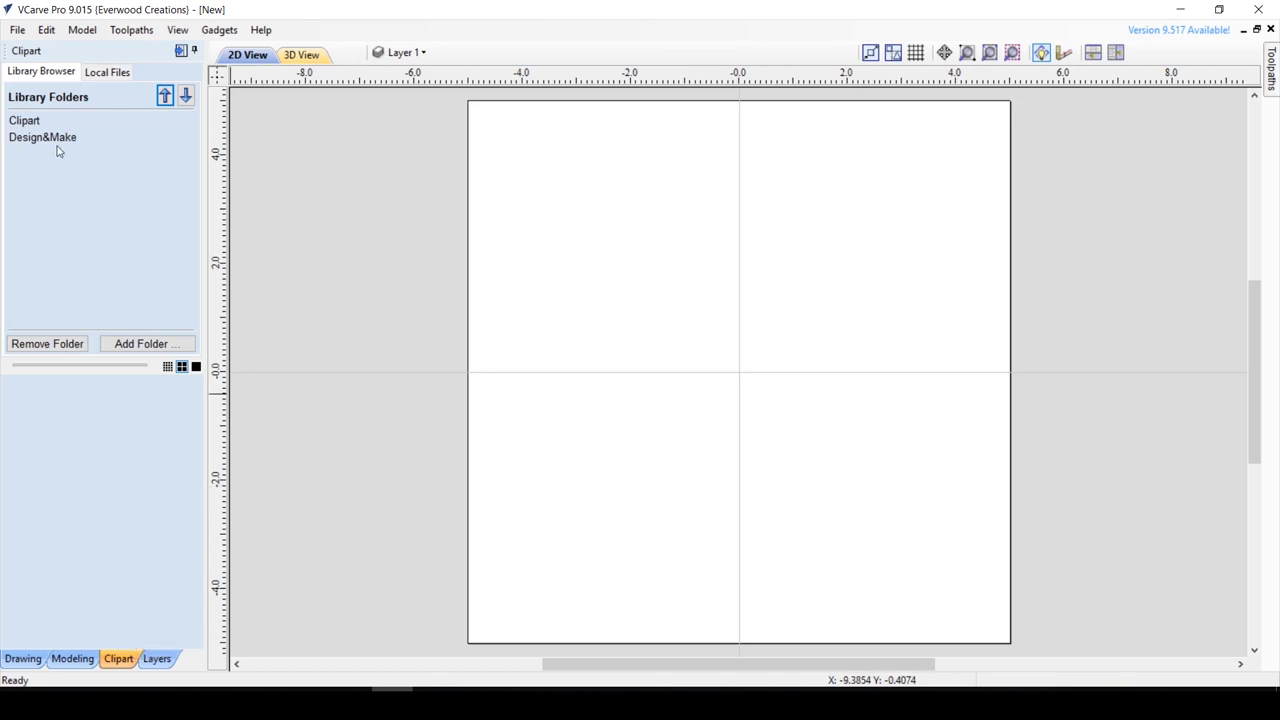
{"action": "left_click", "coordinate": [30, 121]}
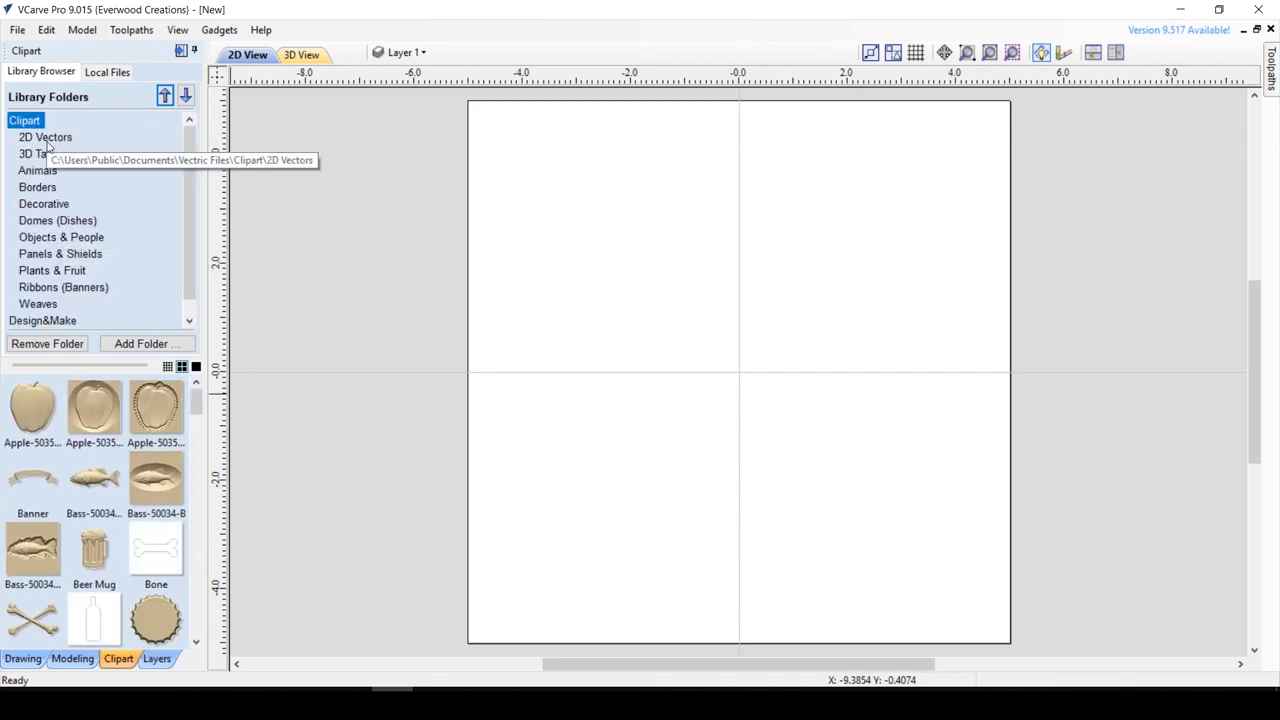
{"action": "left_click", "coordinate": [46, 140]}
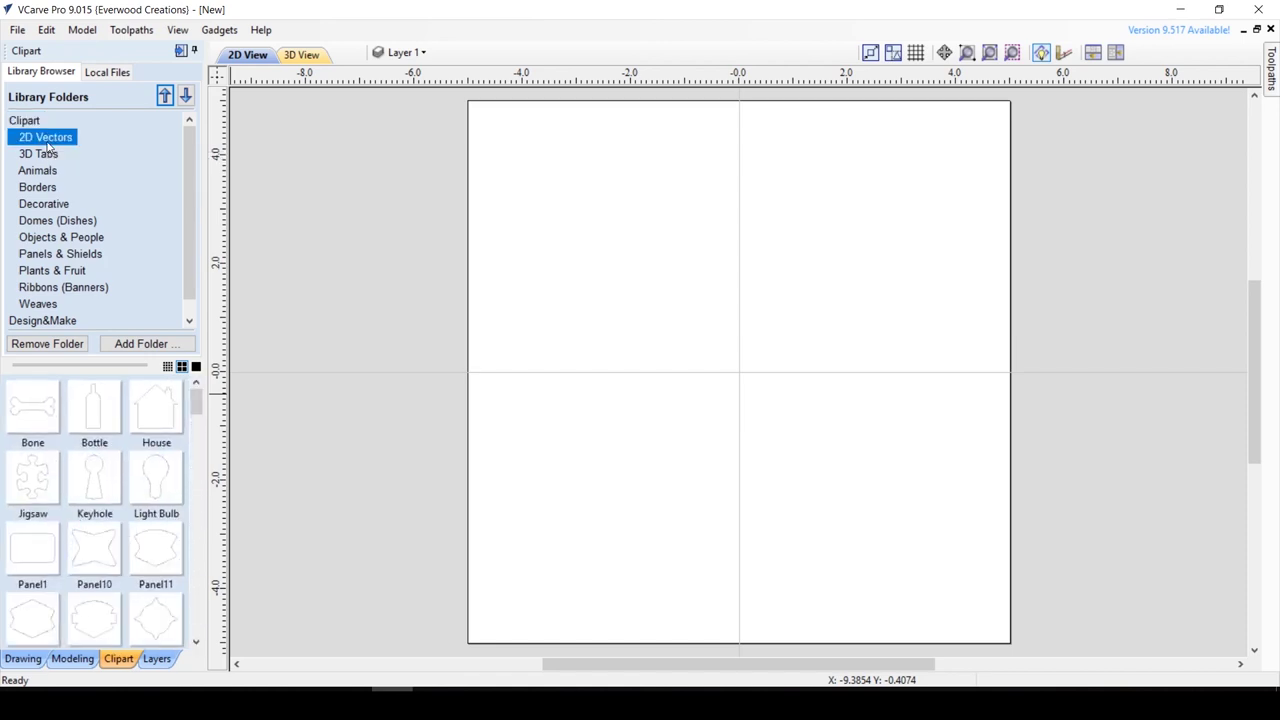
{"action": "scroll", "coordinate": [97, 518], "scroll_direction": "down", "scroll_amount": 4}
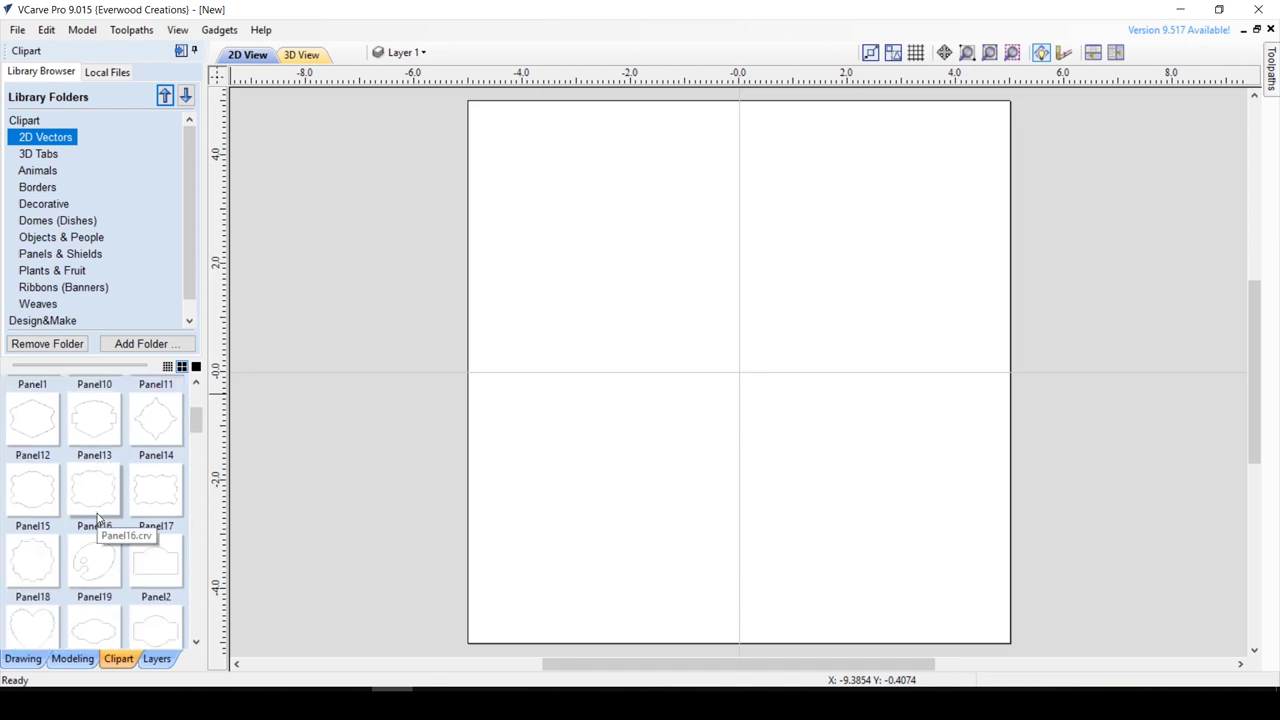
{"action": "scroll", "coordinate": [97, 518], "scroll_direction": "down", "scroll_amount": 4}
{"action": "scroll", "coordinate": [97, 518], "scroll_direction": "down", "scroll_amount": 8}
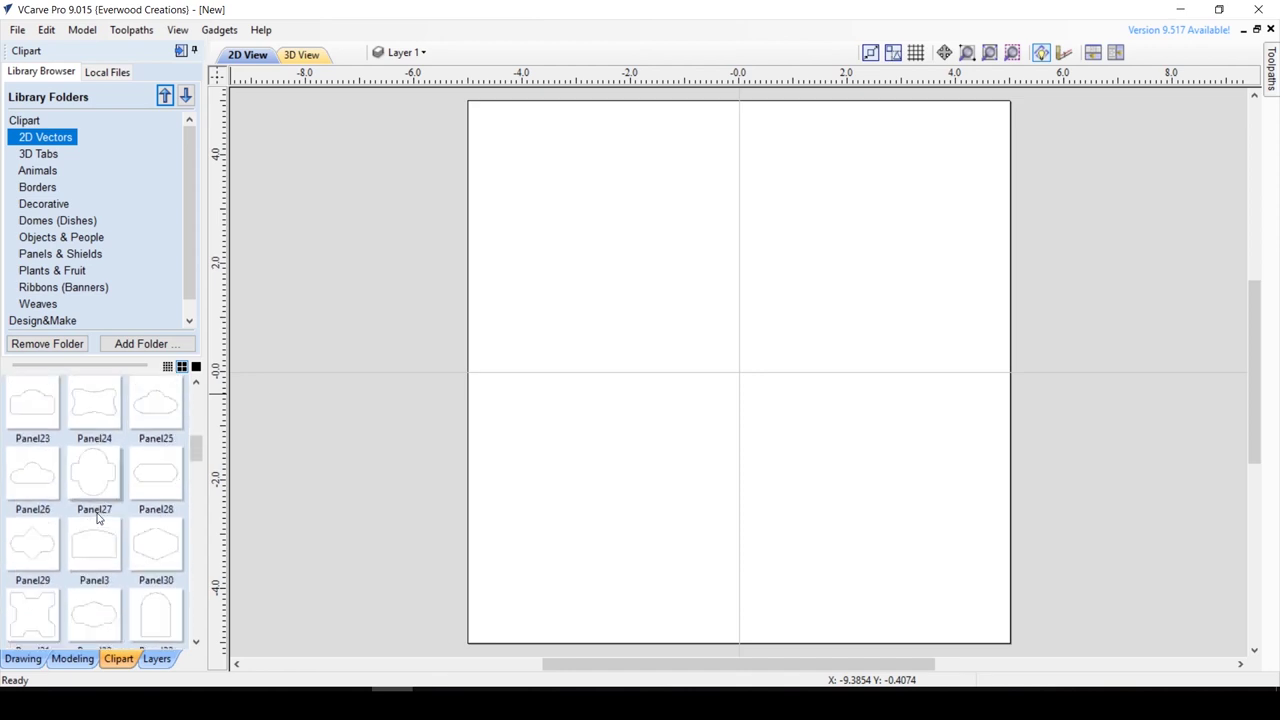
{"action": "scroll", "coordinate": [97, 518], "scroll_direction": "down", "scroll_amount": 20}
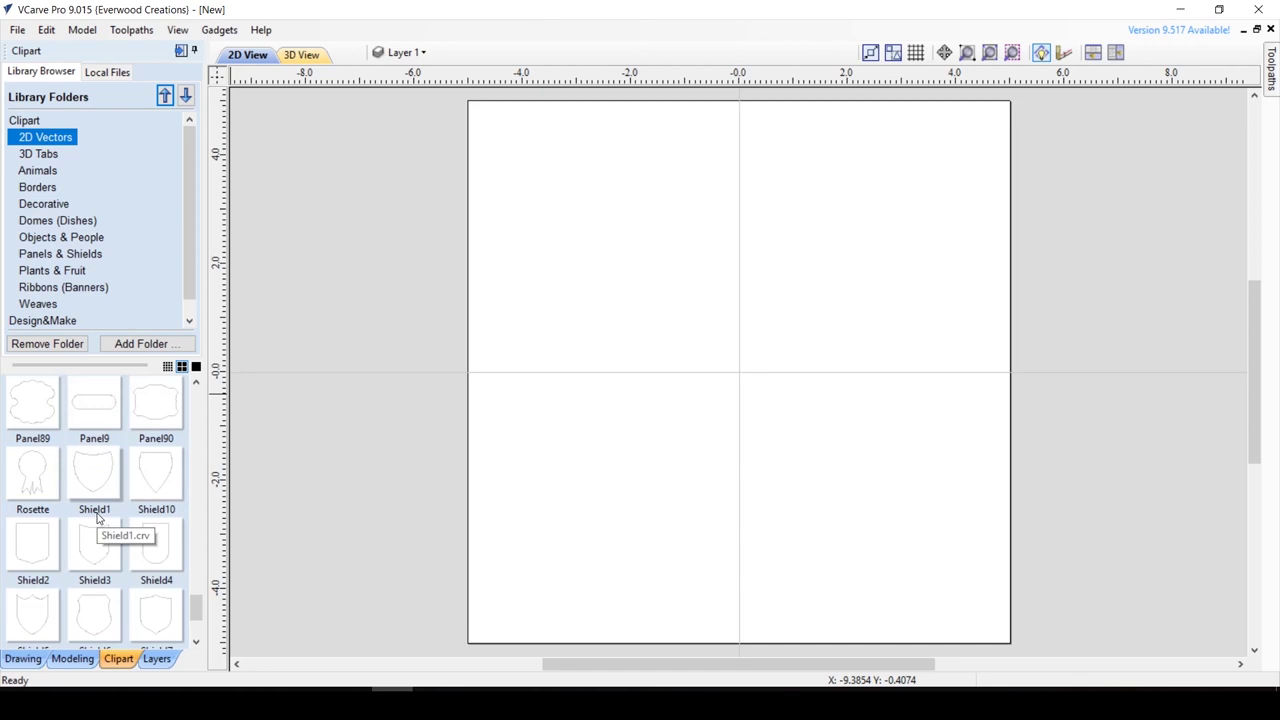
{"action": "mouse_move", "coordinate": [92, 608]}
{"action": "left_mouse_down"}
{"action": "mouse_move", "coordinate": [578, 358]}
{"action": "mouse_move", "coordinate": [594, 334]}
{"action": "left_mouse_up"}
Resize the shield to a height of 4 inches with width and height linked.
{"action": "left_click", "coordinate": [22, 660]}
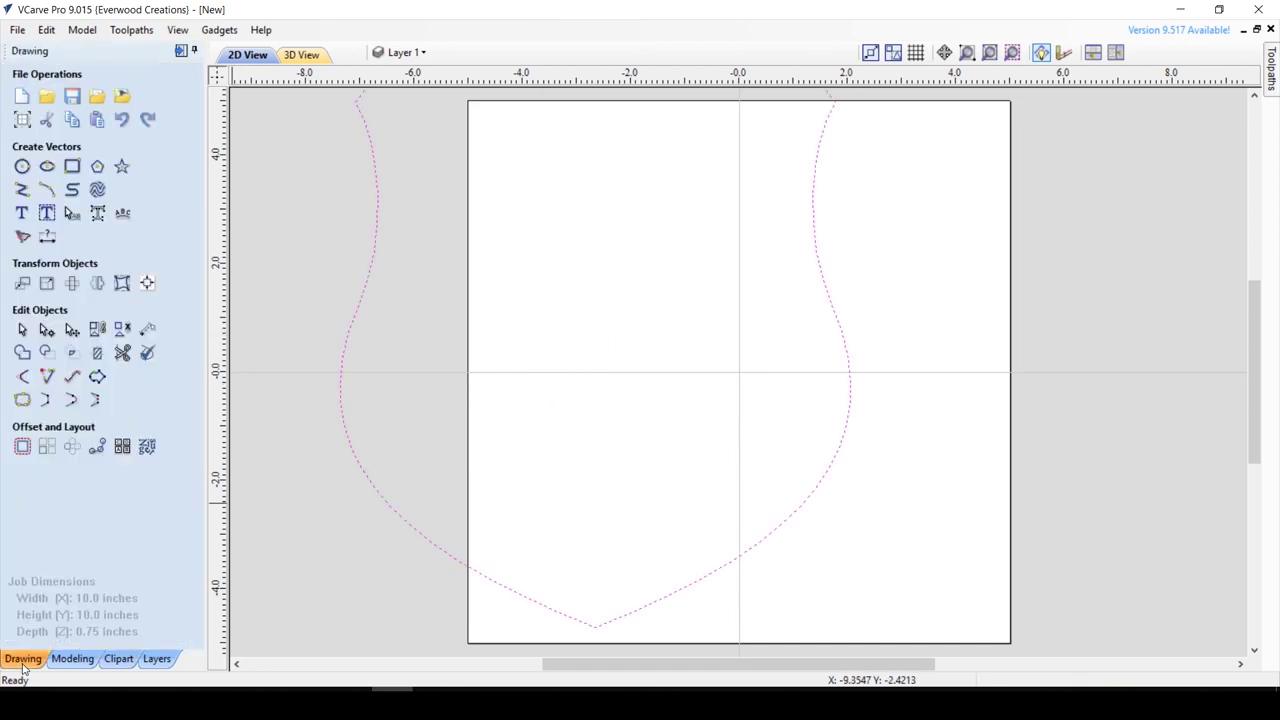
{"action": "left_click", "coordinate": [333, 425]}
{"action": "left_click", "coordinate": [47, 284]}
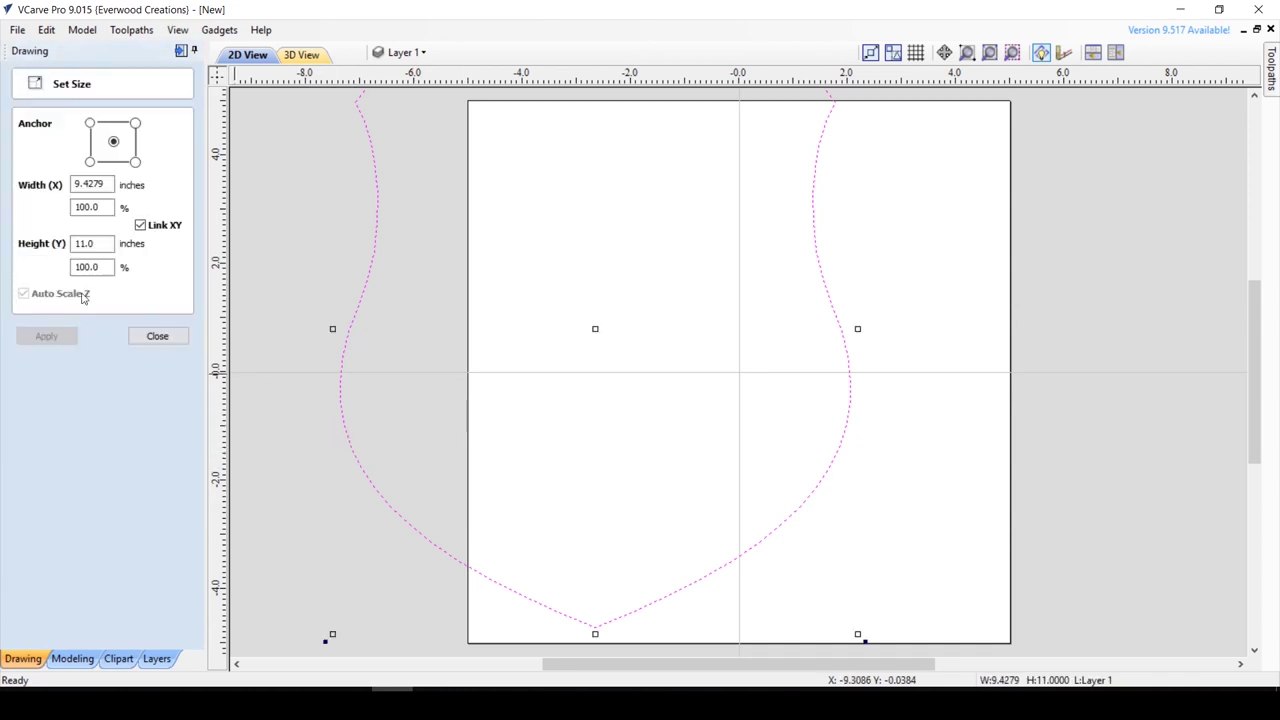
{"action": "double_click", "coordinate": [90, 243]}
{"action": "type", "text": "4"}
{"action": "key", "text": "Tab"}
{"action": "left_click", "coordinate": [46, 336]}
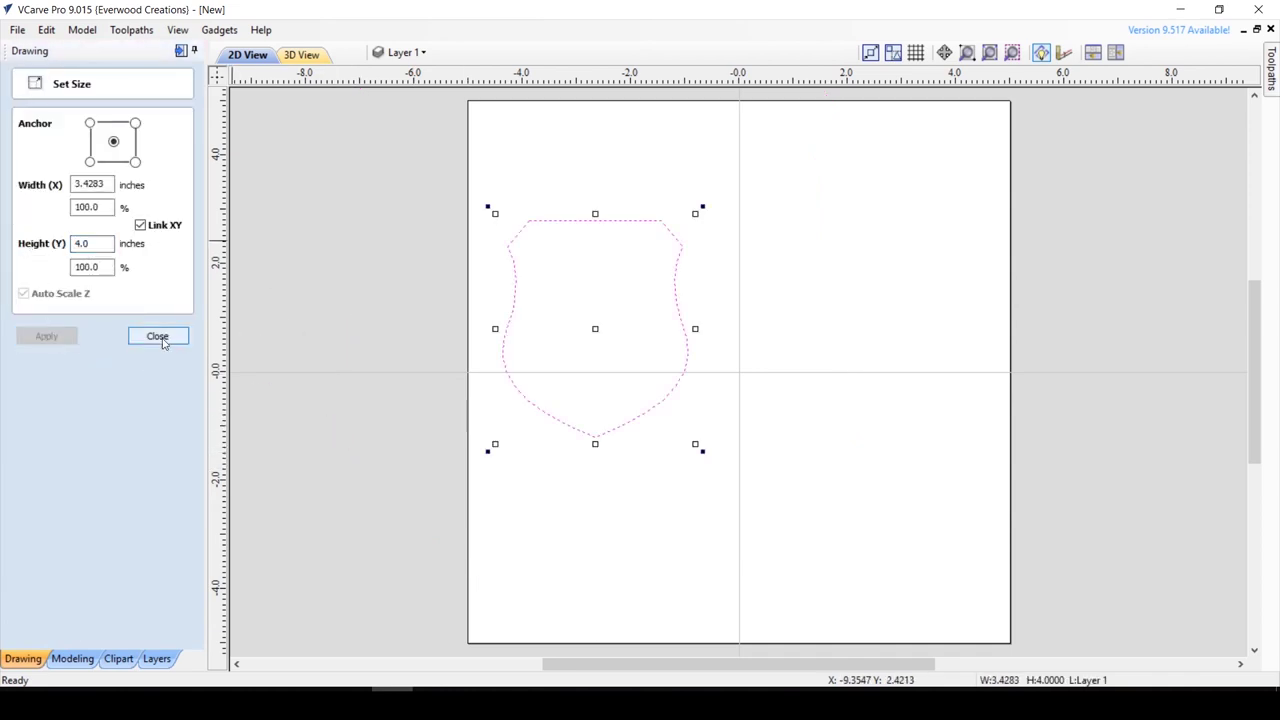
{"action": "left_click", "coordinate": [158, 336]}
Position the shield in the upper-left quadrant of the material and copy it to the upper-right and lower-left quadrants.
{"action": "mouse_move", "coordinate": [531, 409]}
{"action": "left_mouse_down"}
{"action": "mouse_move", "coordinate": [549, 312]}
{"action": "mouse_move", "coordinate": [843, 320]}
{"action": "mouse_move", "coordinate": [851, 331]}
{"action": "left_mouse_up"}
{"action": "left_click", "coordinate": [621, 337]}
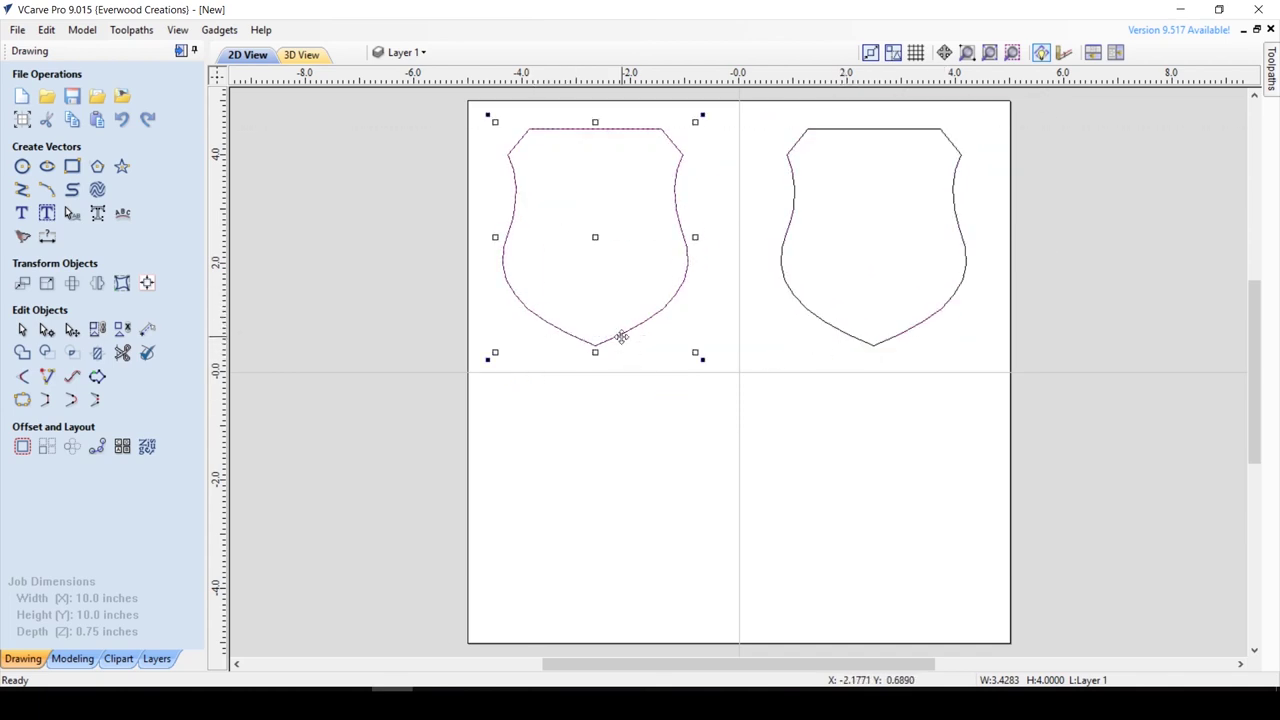
{"action": "left_click_drag", "start_coordinate": [621, 337], "coordinate": [630, 608], "text": "ctrl"}
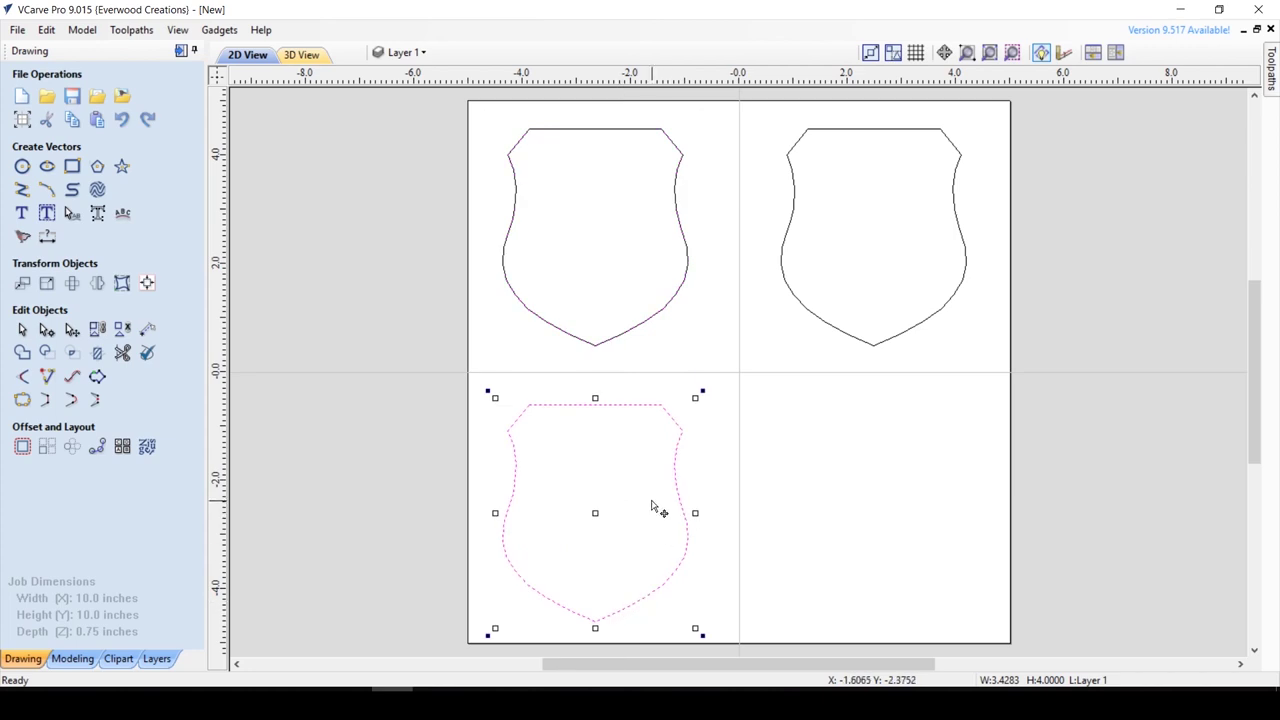
Offset the upper-left shield outwards by 0.75 inches with sharp offset corners, keeping the original.
{"action": "left_click", "coordinate": [517, 297]}
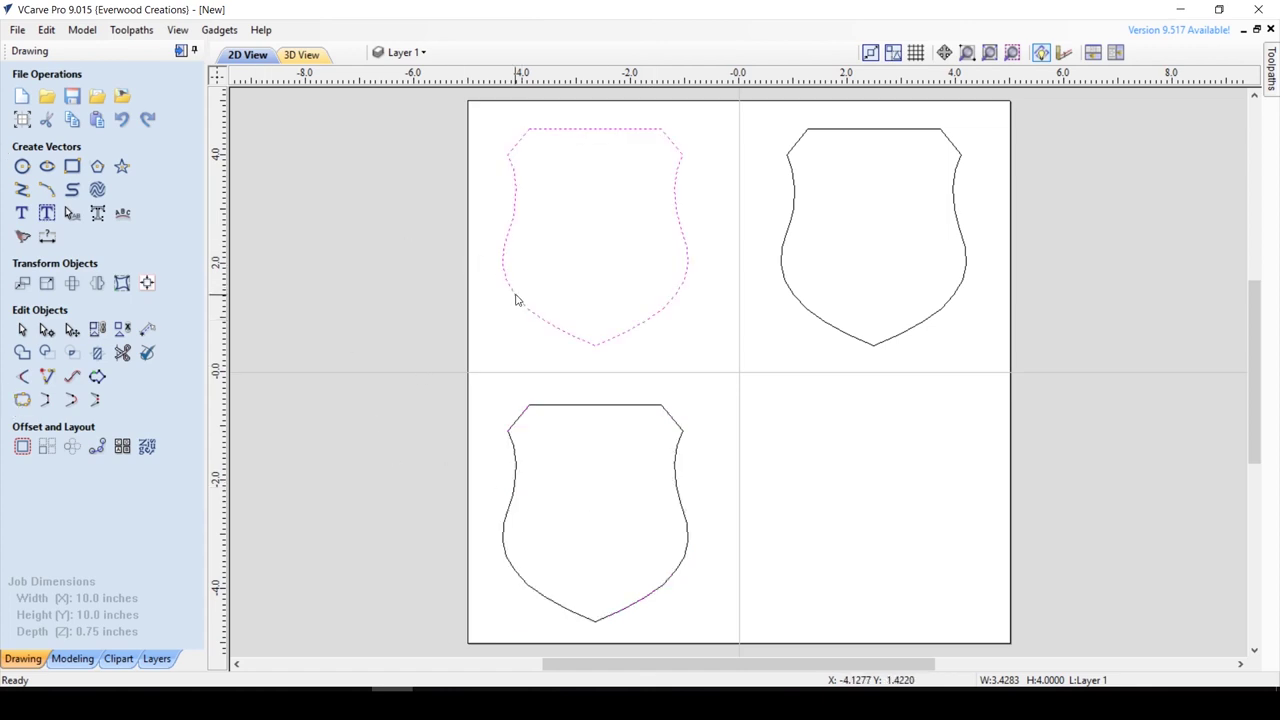
{"action": "left_click", "coordinate": [22, 446]}
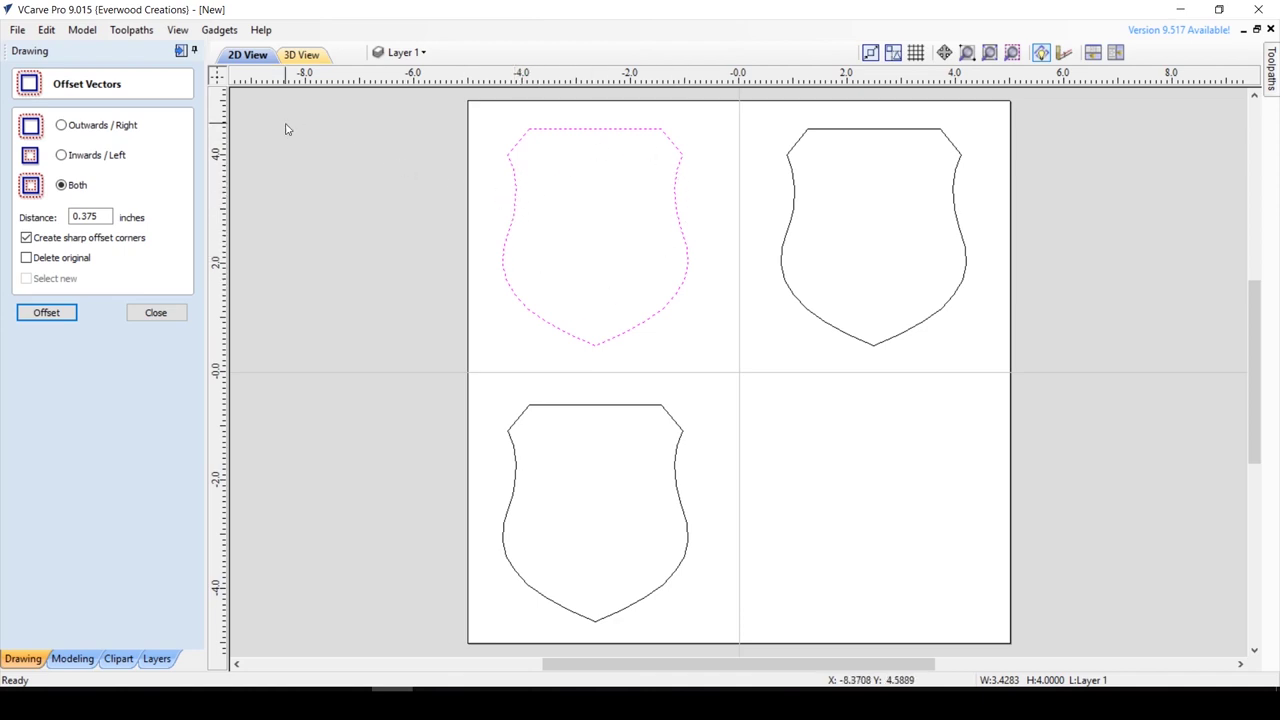
{"action": "left_click", "coordinate": [61, 127]}
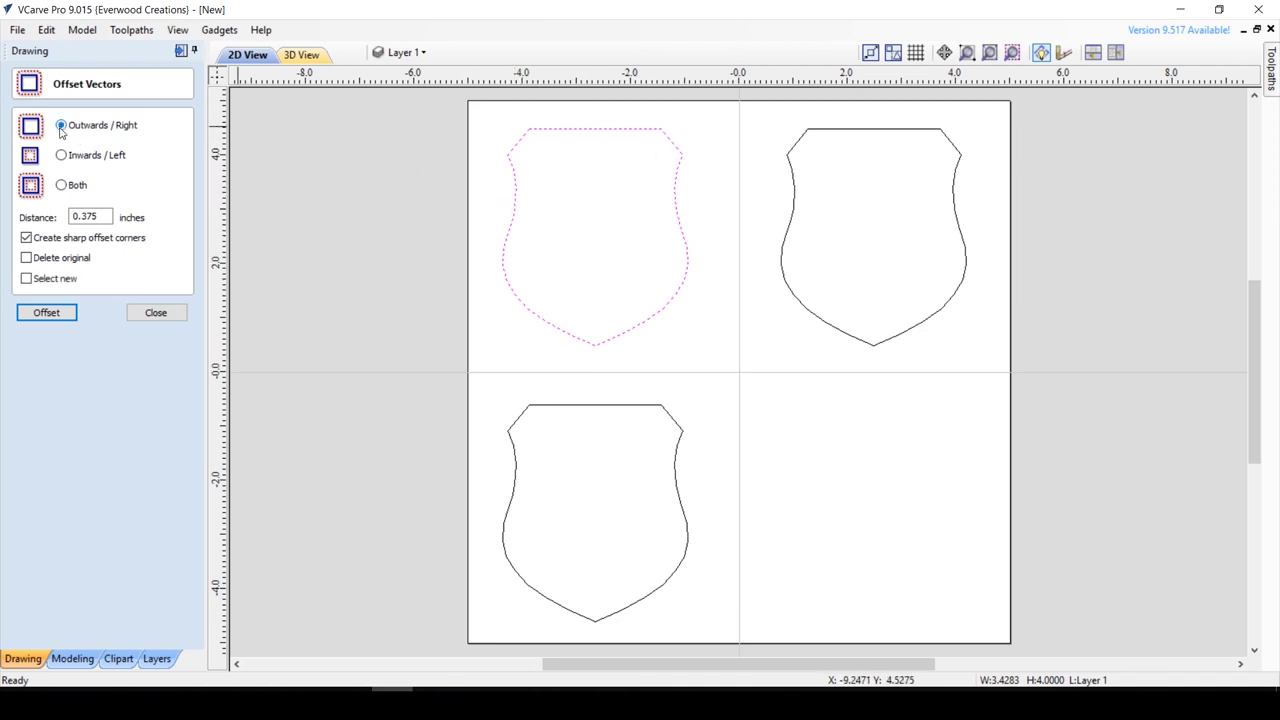
{"action": "left_click_drag", "start_coordinate": [110, 217], "coordinate": [87, 217]}
{"action": "type", "text": "75"}
{"action": "left_click", "coordinate": [47, 313]}
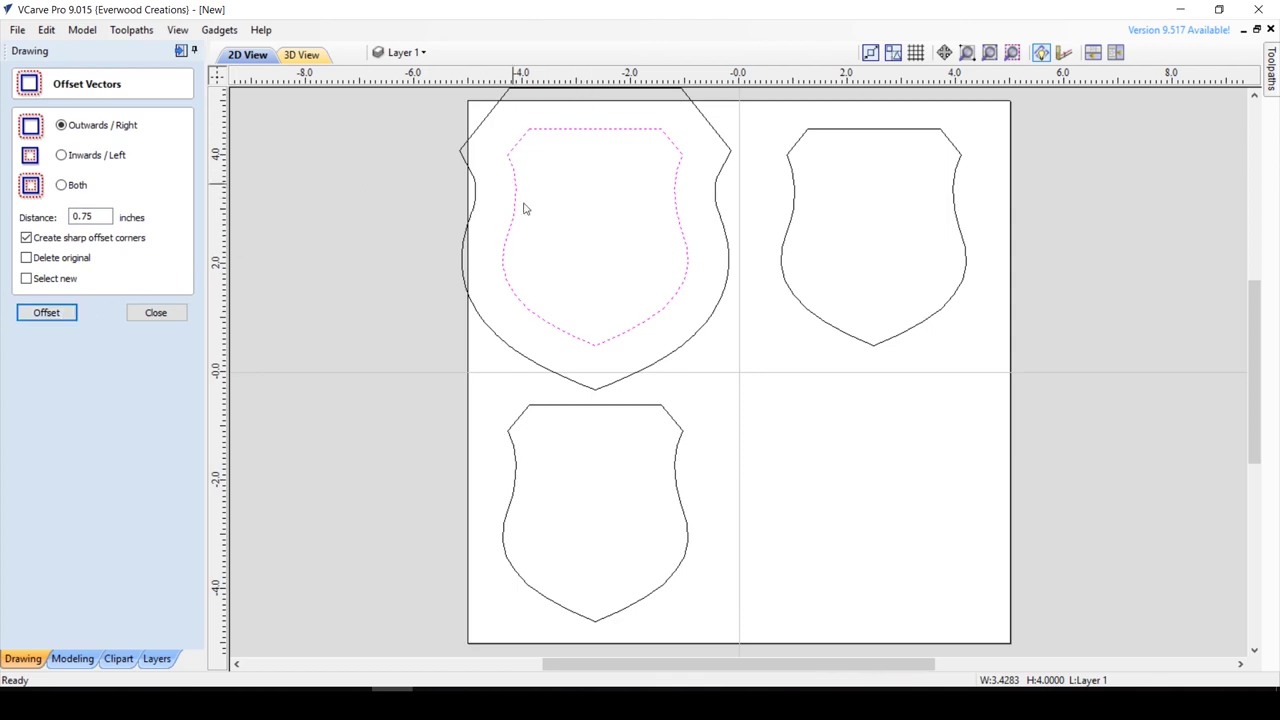
Offset the upper-right shield inwards by 0.75 inches, keeping the original.
{"action": "left_click", "coordinate": [790, 298]}
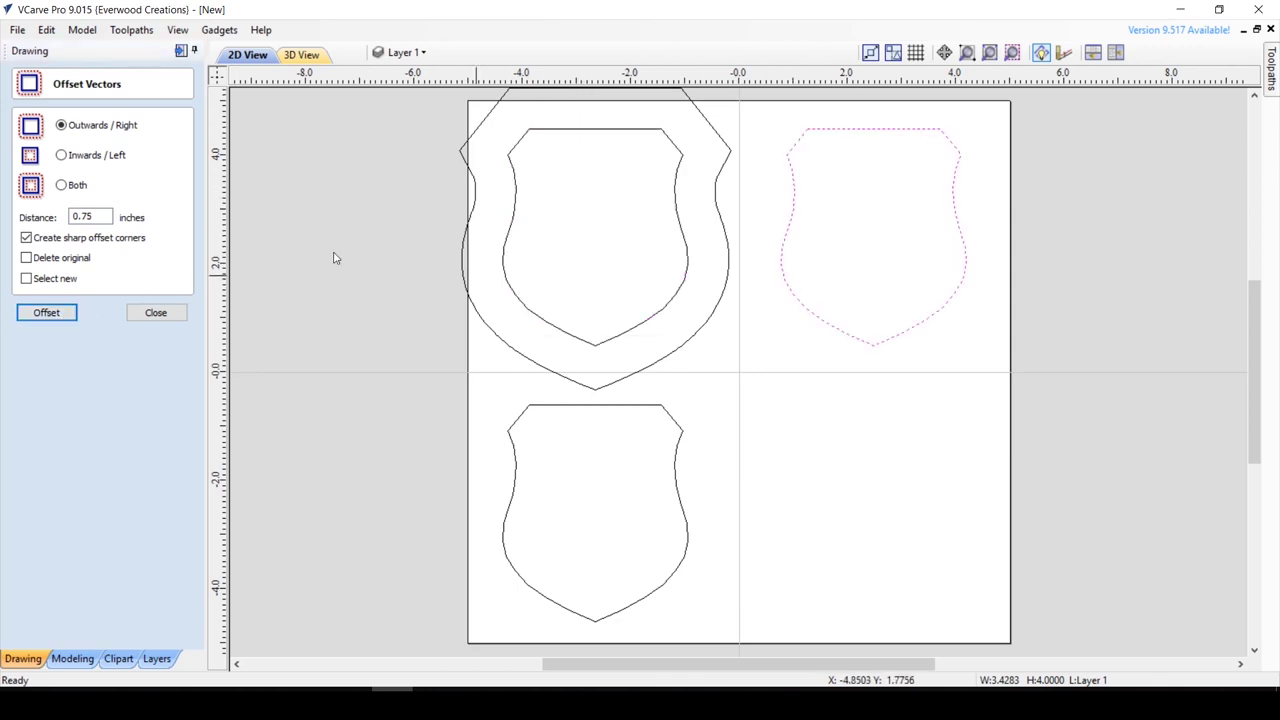
{"action": "left_click", "coordinate": [66, 158]}
{"action": "left_click", "coordinate": [49, 315]}
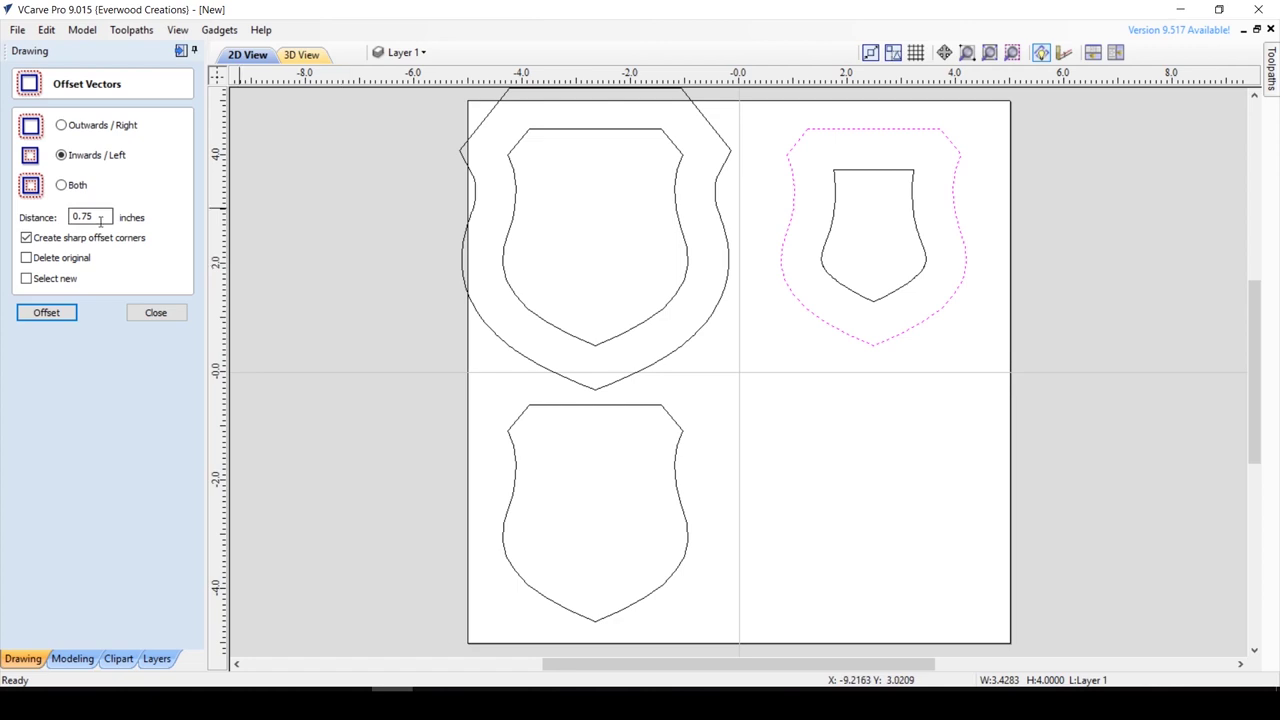
Offset the lower-left shield both inwards and outwards by 0.375 inches, keeping the original.
{"action": "left_click", "coordinate": [497, 481]}
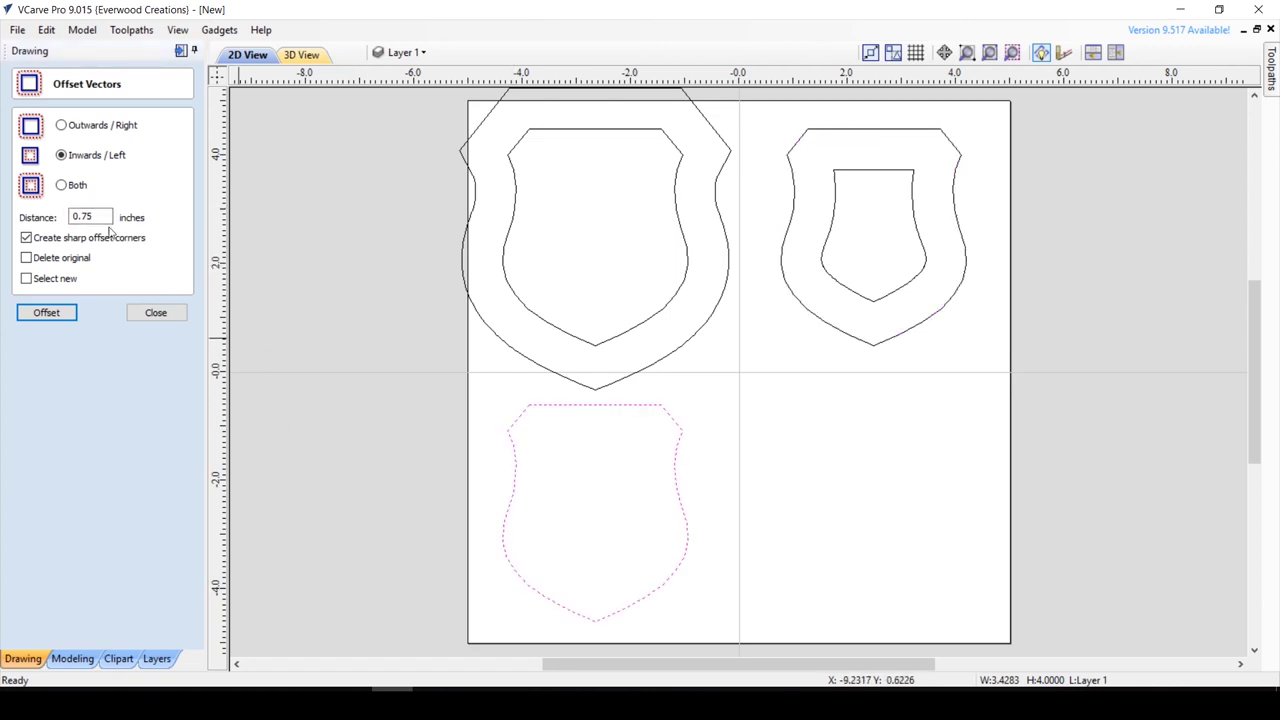
{"action": "left_click_drag", "start_coordinate": [95, 216], "coordinate": [88, 216]}
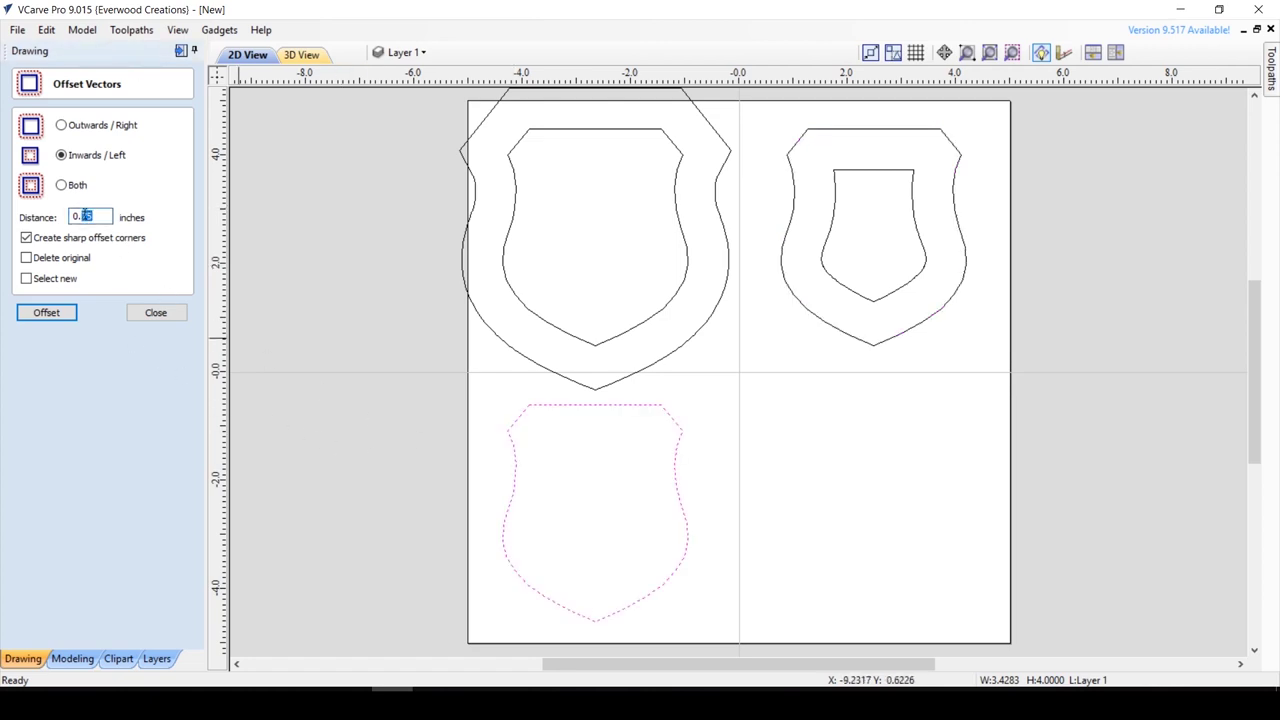
{"action": "type", "text": "375"}
{"action": "left_click", "coordinate": [61, 185]}
{"action": "left_click", "coordinate": [44, 317]}
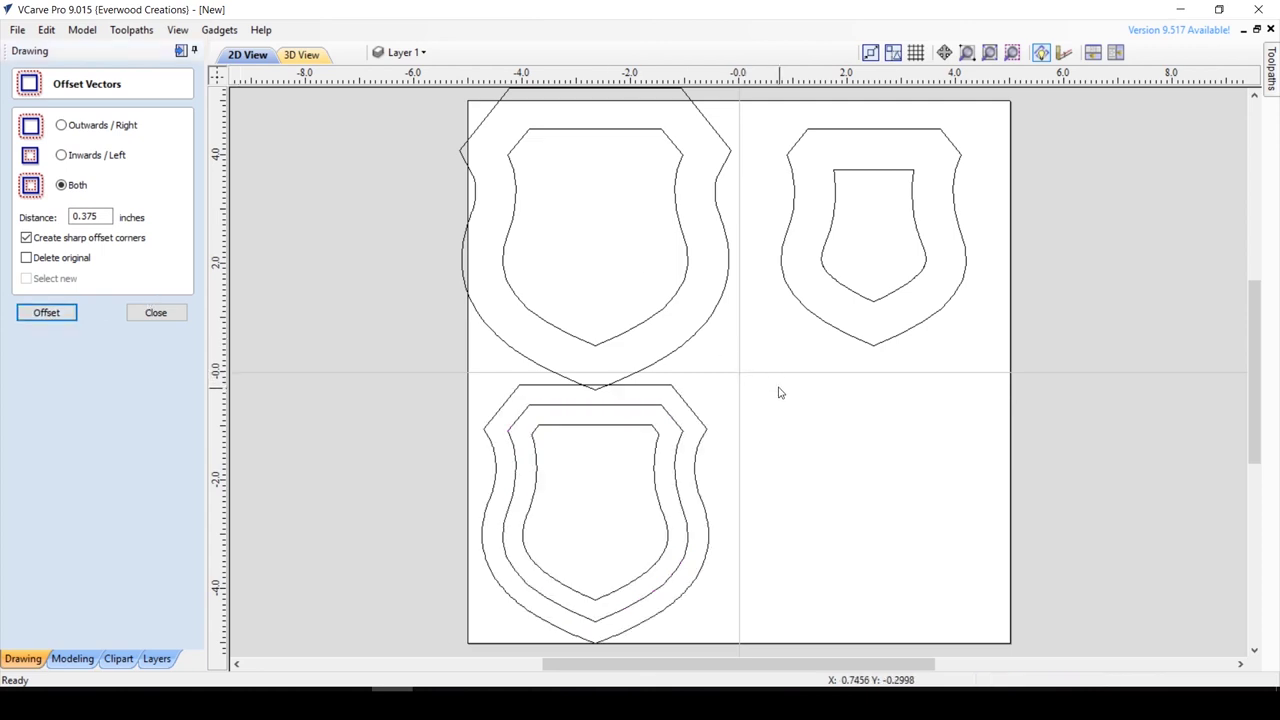
Calculate a V-Carve toolpath with the 60-degree 0.25" V-bit and 0.75-inch flat depth for all shield vectors except the lower-left original.
{"action": "scroll", "coordinate": [543, 314], "scroll_direction": "down", "scroll_amount": 1}
{"action": "mouse_move", "coordinate": [434, 116]}
{"action": "left_mouse_down"}
{"action": "mouse_move", "coordinate": [903, 525]}
{"action": "mouse_move", "coordinate": [958, 596]}
{"action": "left_mouse_up"}
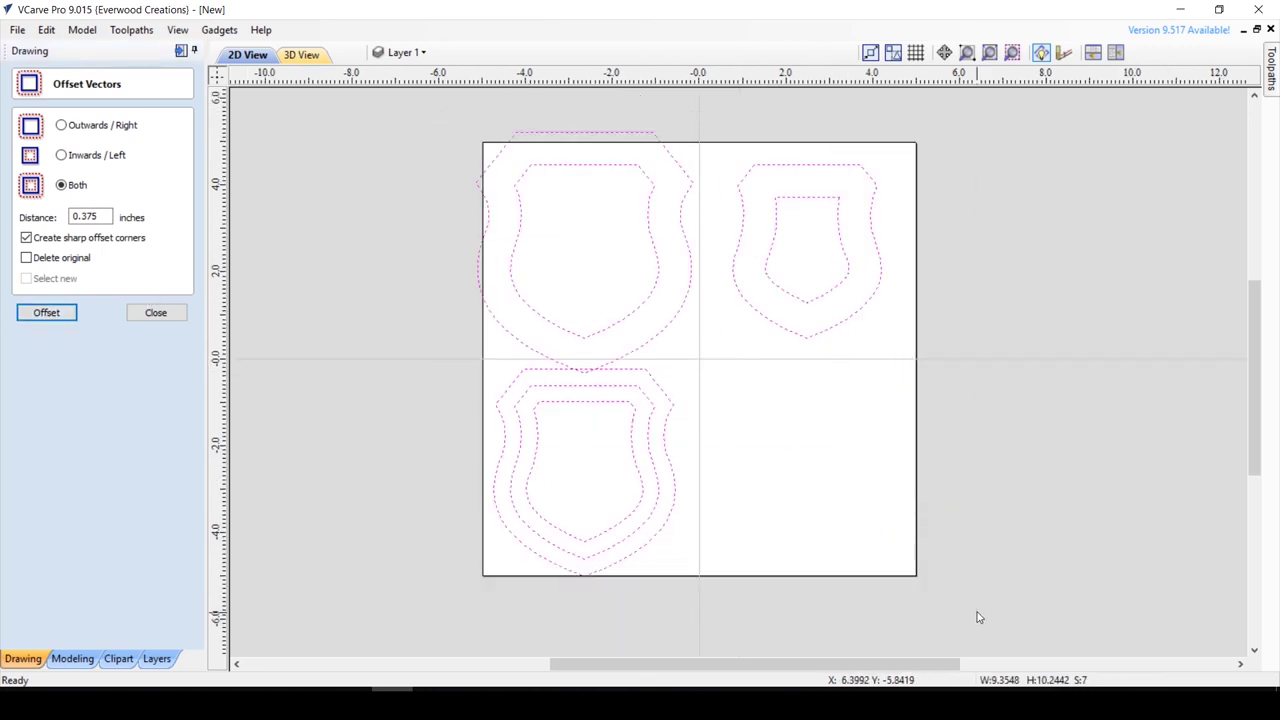
{"action": "left_click", "coordinate": [520, 431], "text": "shift"}
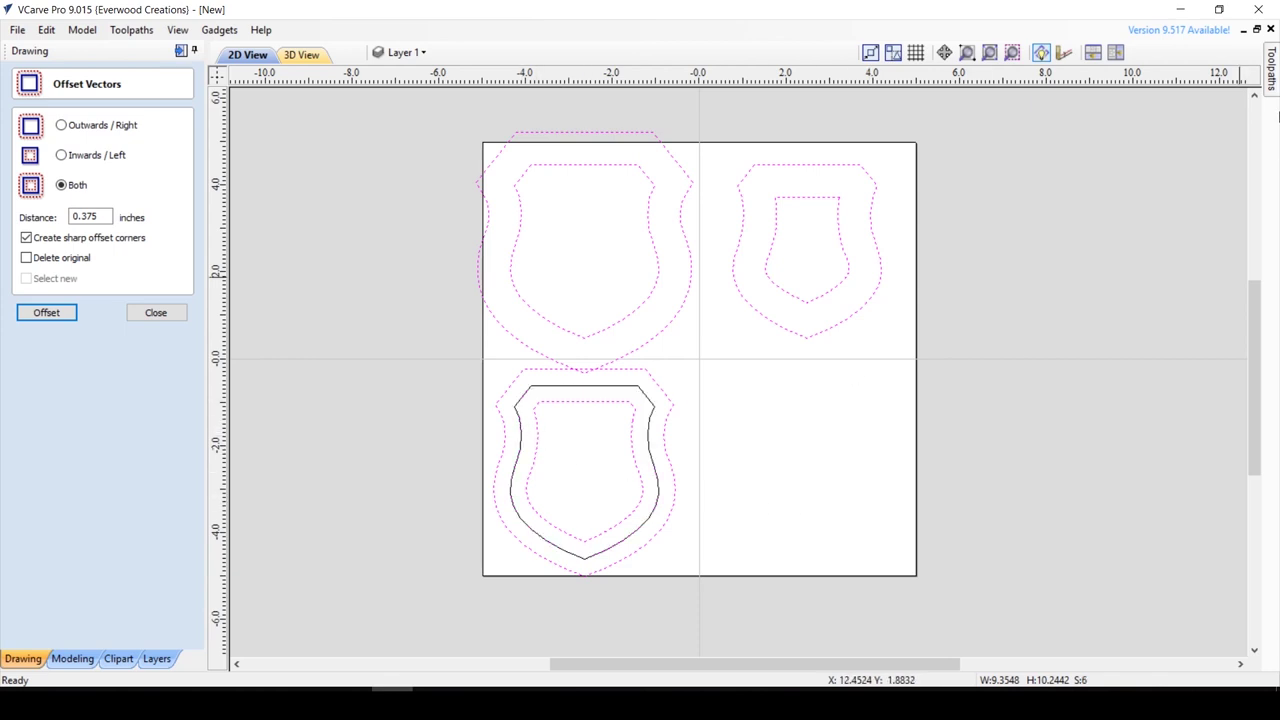
{"action": "left_click", "coordinate": [1276, 86]}
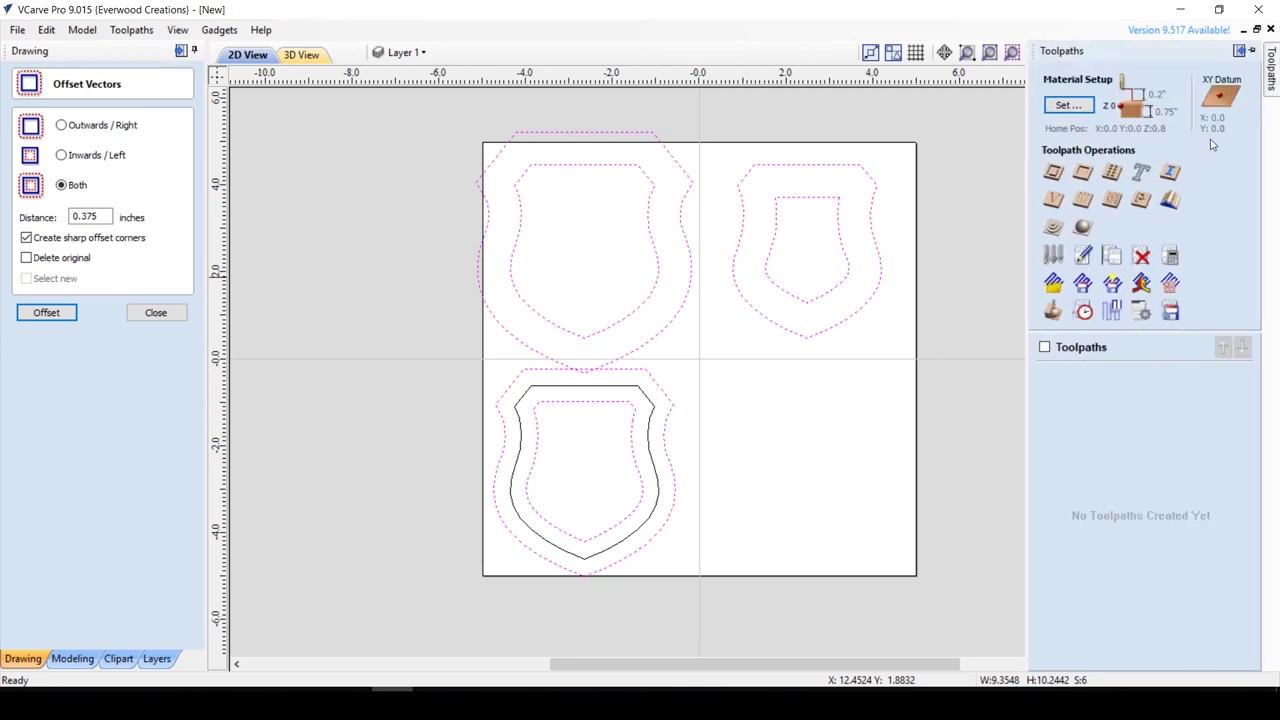
{"action": "left_click", "coordinate": [1052, 201]}
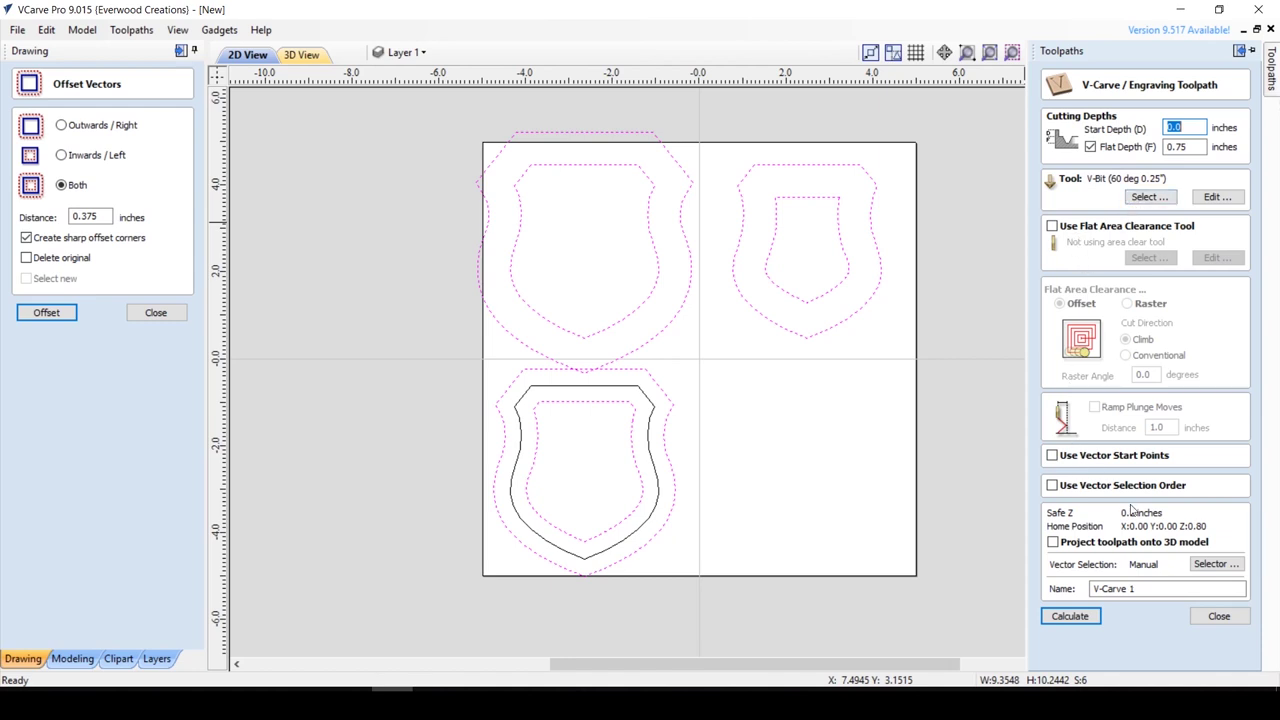
{"action": "left_click", "coordinate": [1078, 619]}
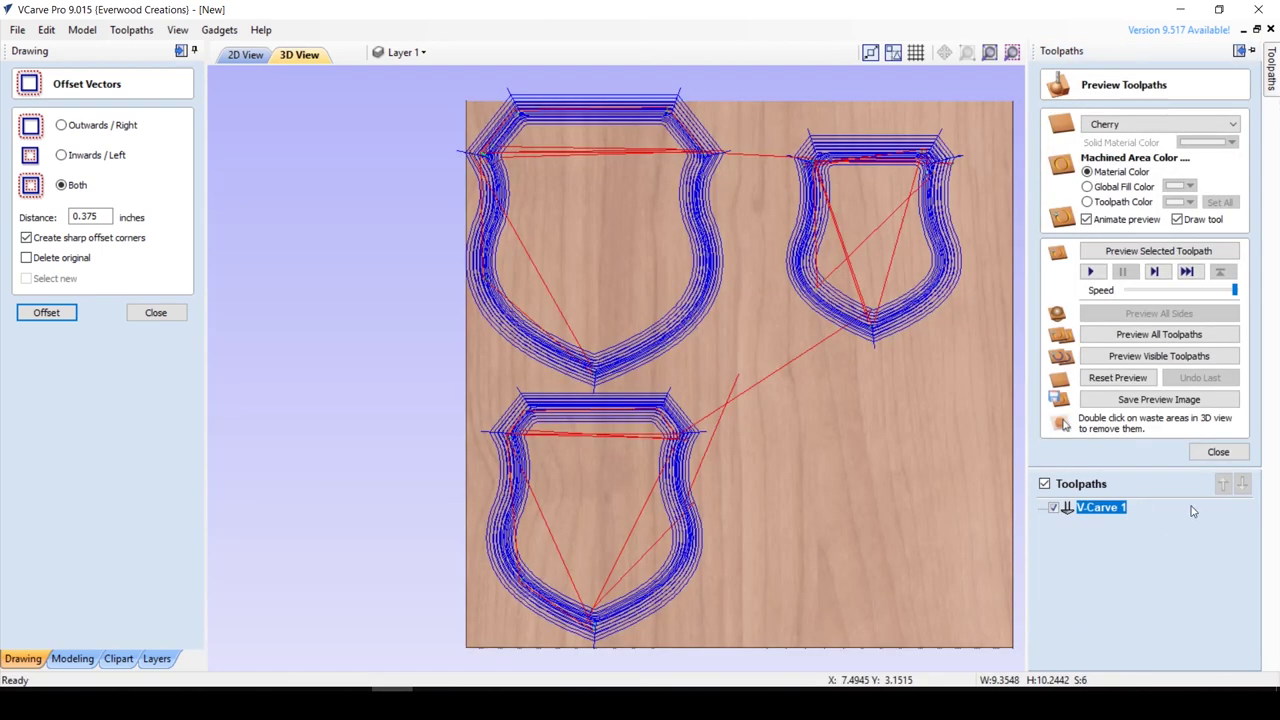
Simulate the V-Carve toolpath for the wide shield borders and inspect the carved result in 3D.
{"action": "left_click", "coordinate": [1200, 257]}
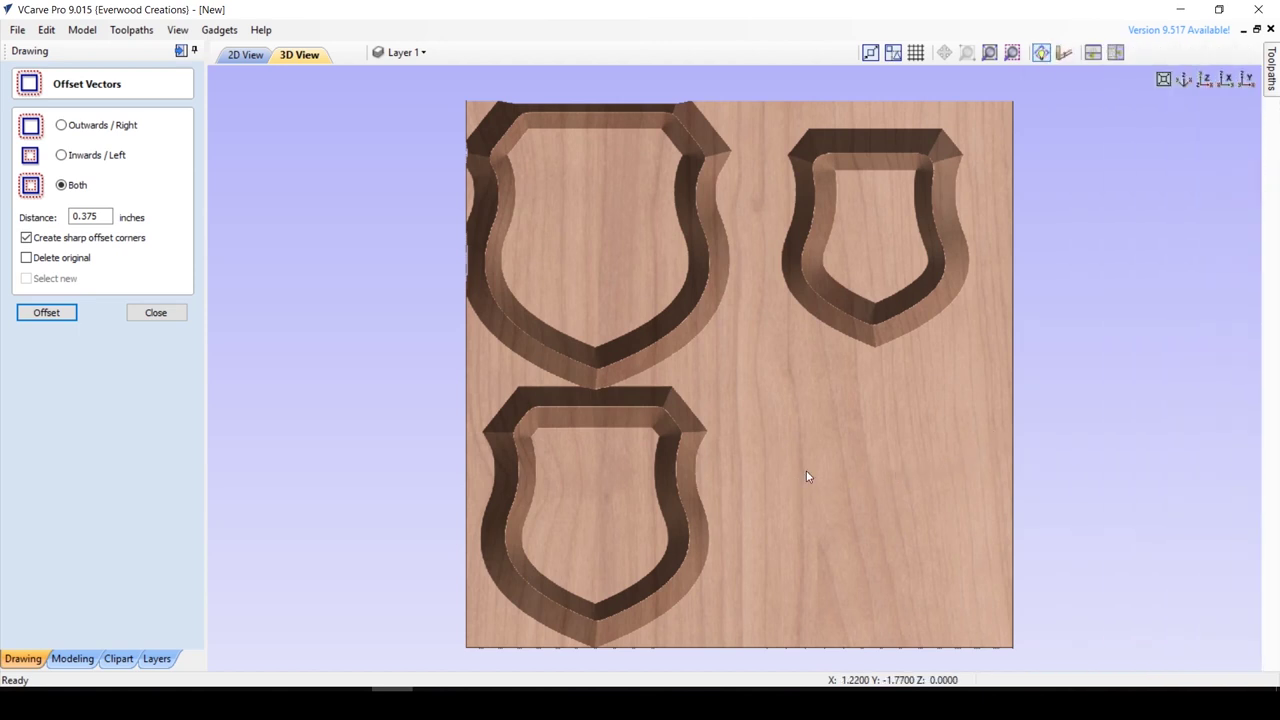
{"action": "left_click_drag", "start_coordinate": [810, 517], "coordinate": [827, 409]}
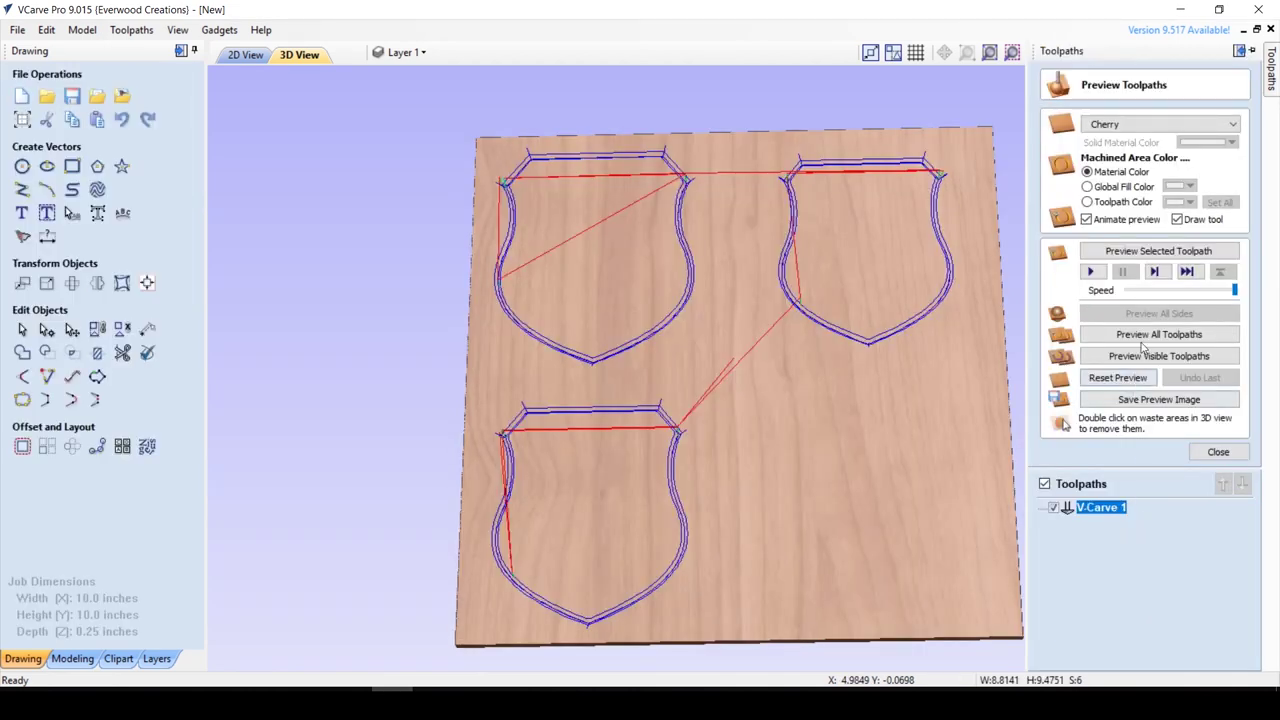
Simulate the V-Carve toolpath for the narrower shield borders in the 0.25-inch-thick material and examine it from an angle.
{"action": "left_click", "coordinate": [1160, 252]}
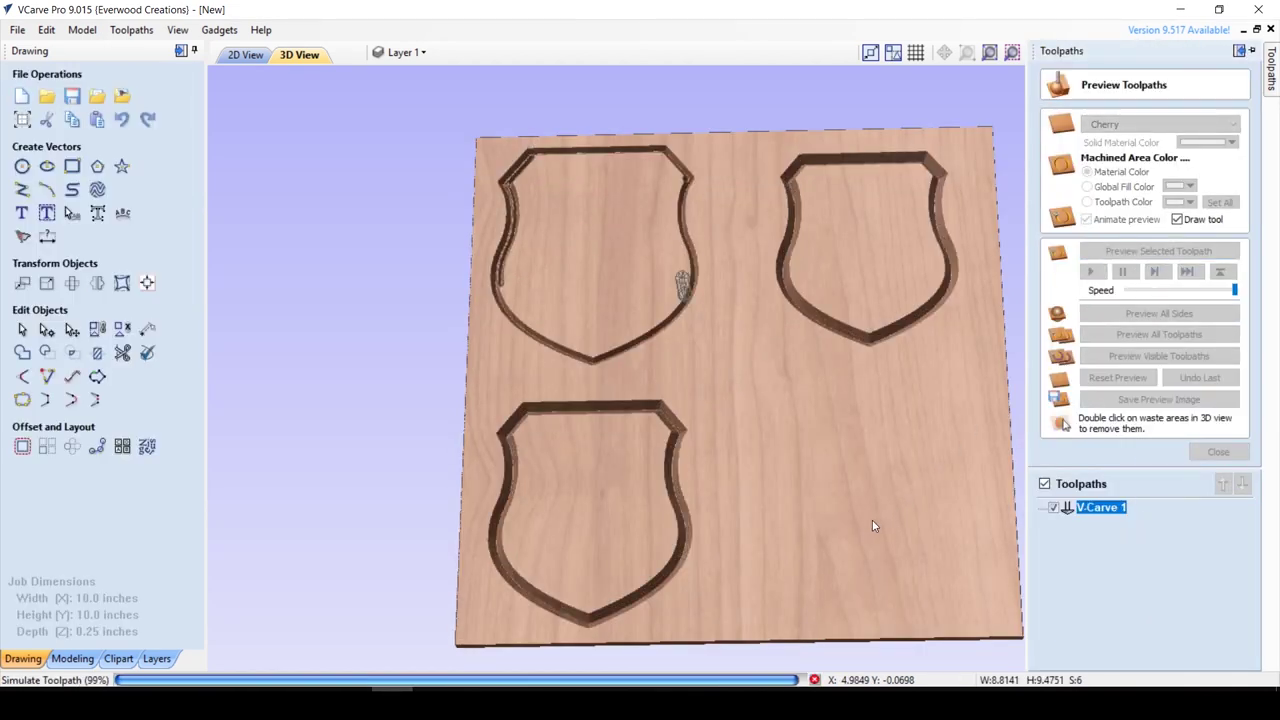
{"action": "left_click_drag", "start_coordinate": [840, 485], "coordinate": [760, 505]}
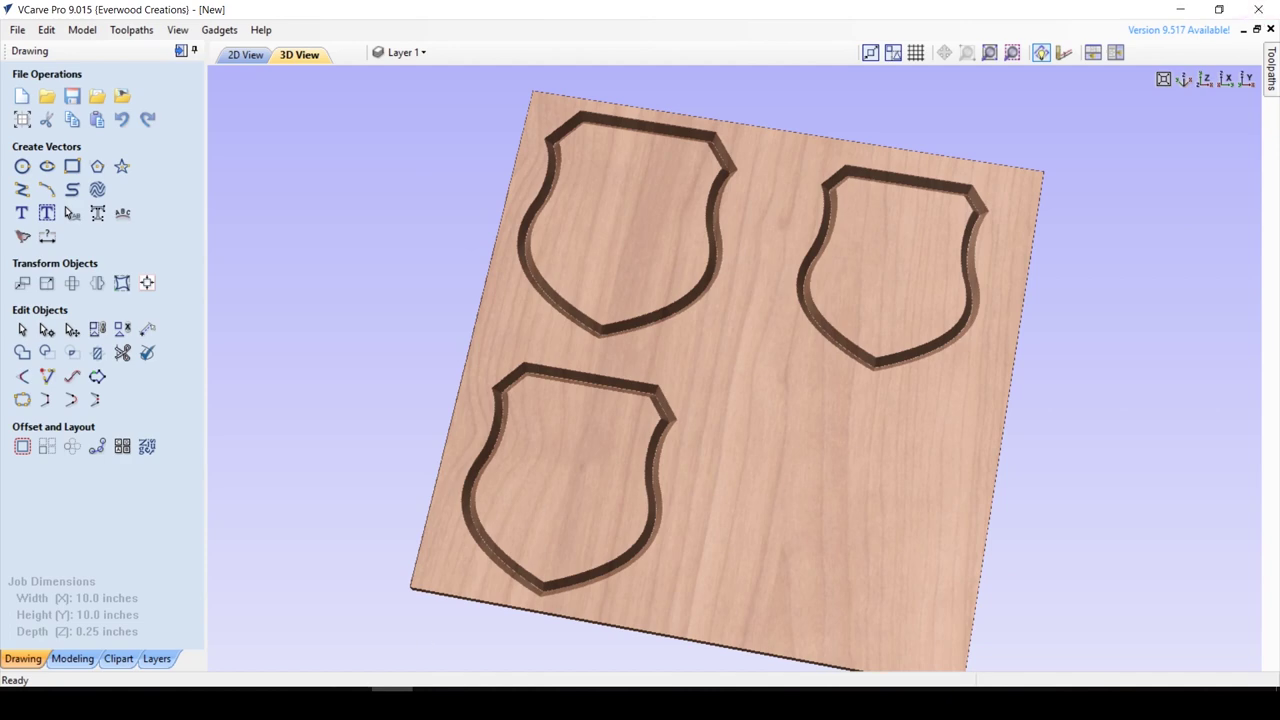
Return to the 2D drawing and read the About Gadgets information on downloading and using gadgets.
{"action": "key", "text": "F2"}
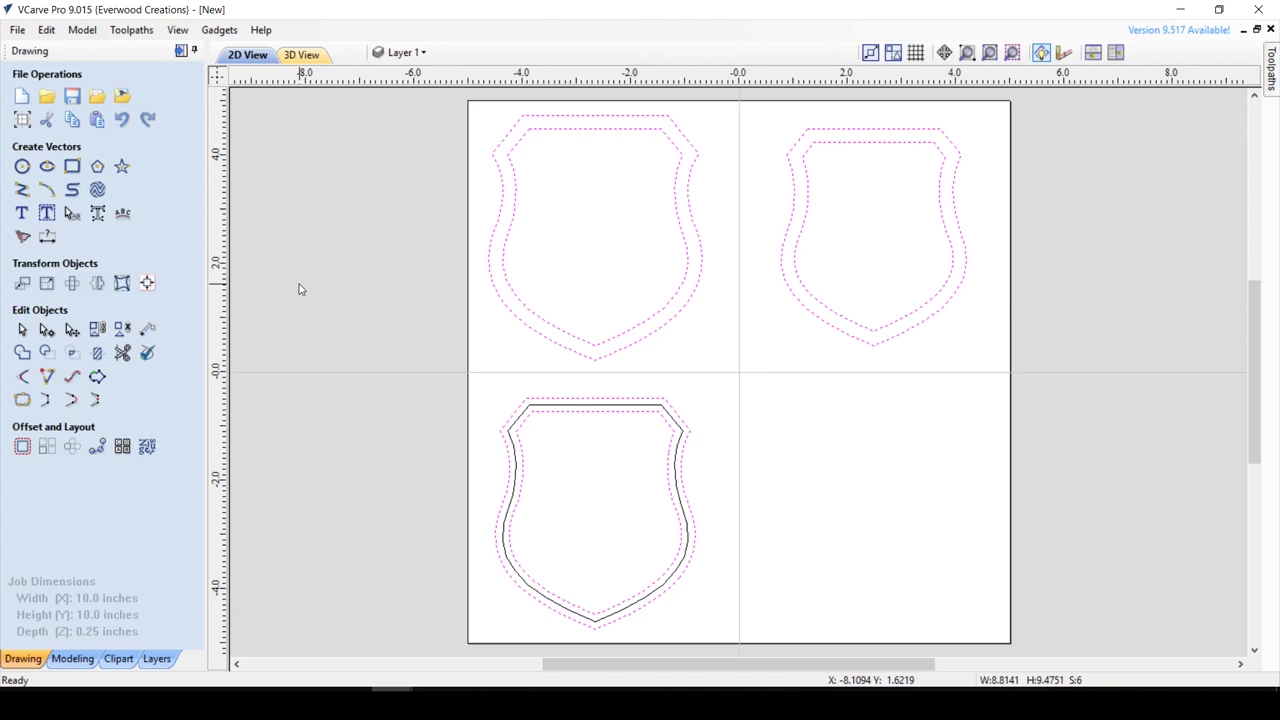
{"action": "left_click", "coordinate": [219, 31]}
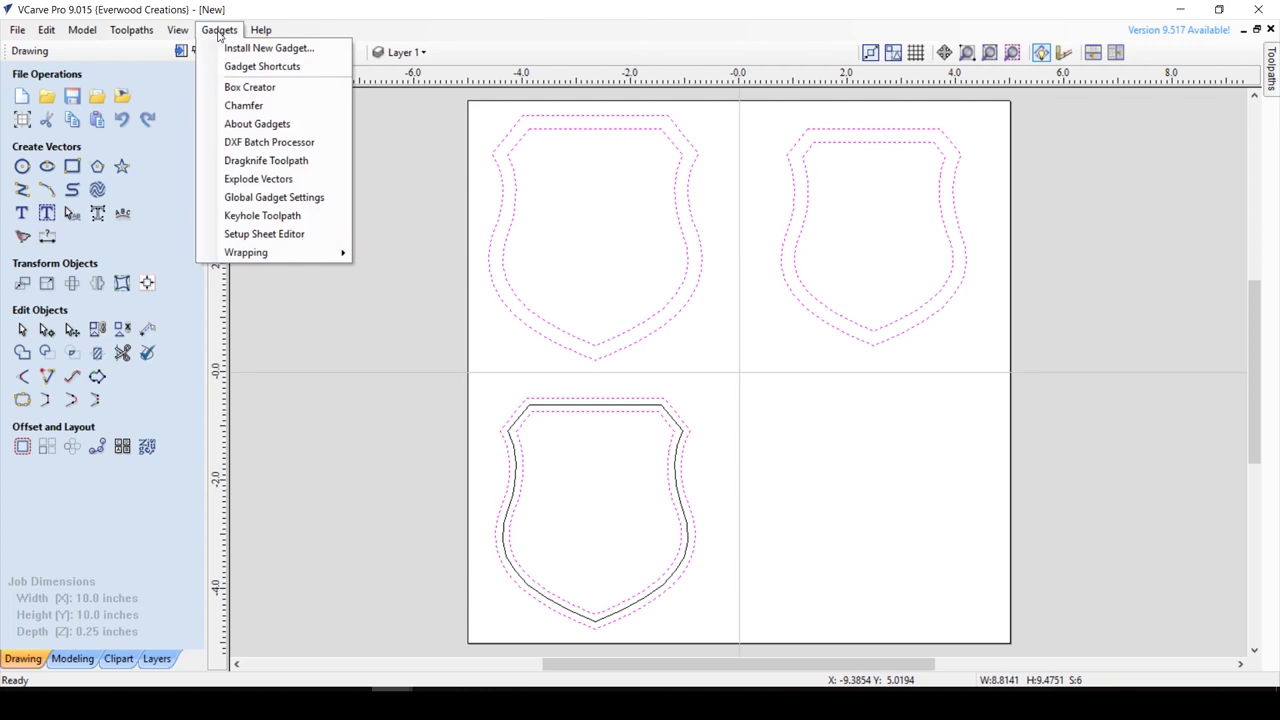
{"action": "left_click", "coordinate": [257, 124]}
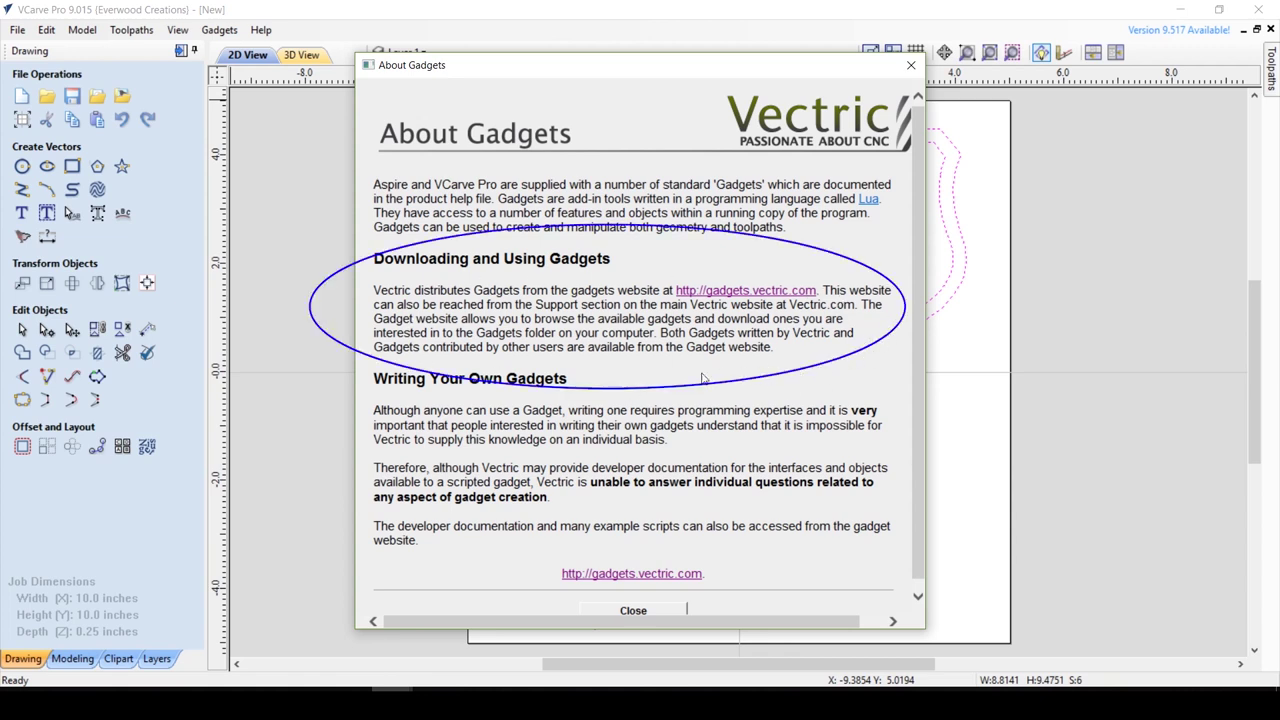
{"action": "left_click", "coordinate": [648, 611]}
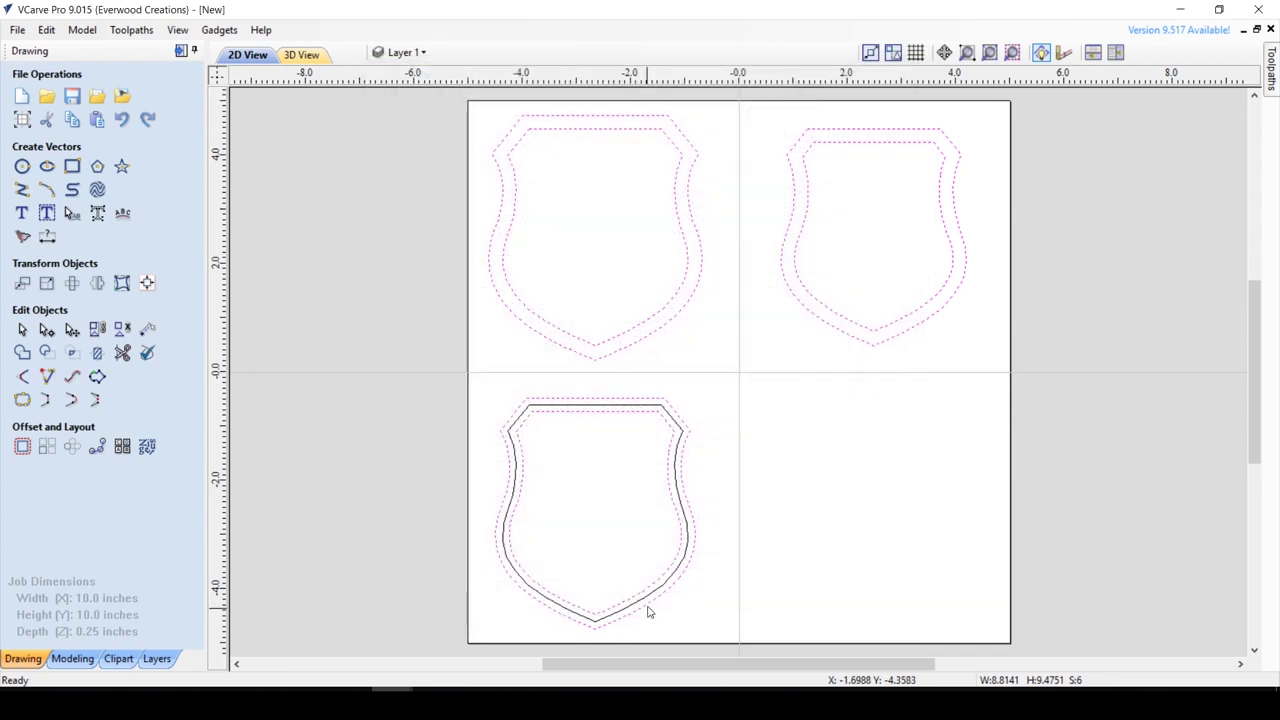
{"action": "left_click", "coordinate": [205, 32]}
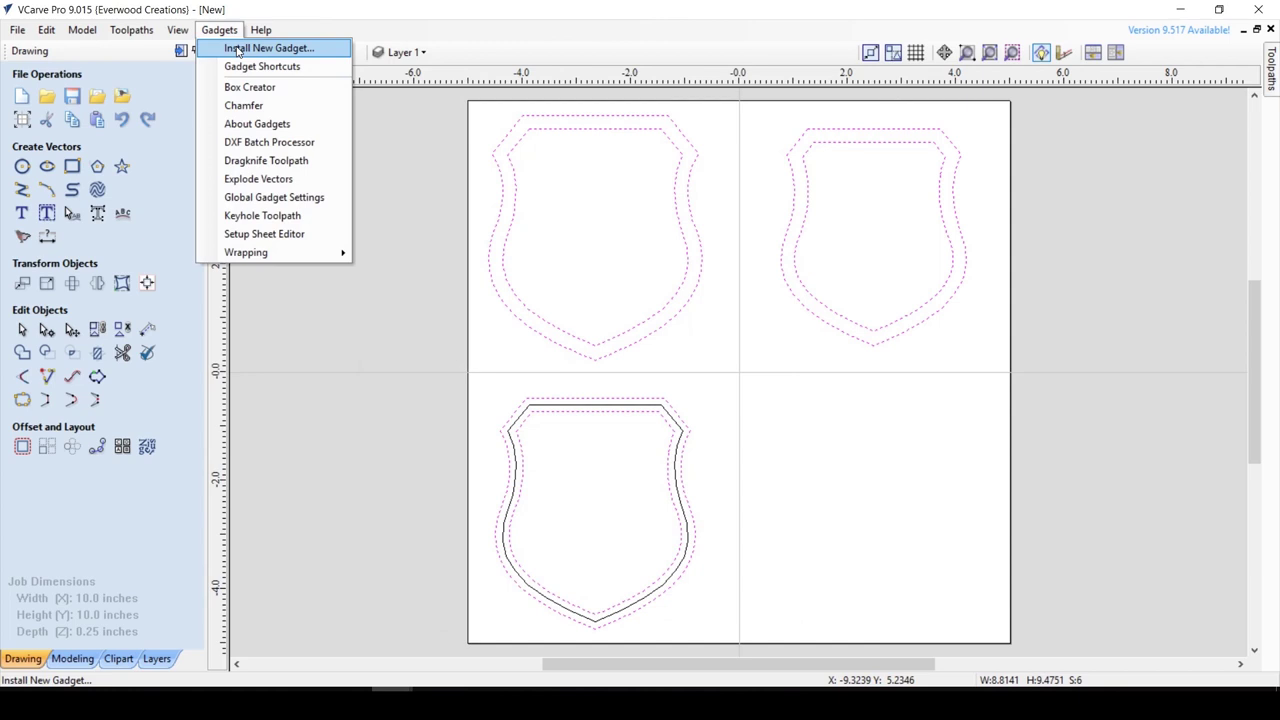
{"action": "key", "text": "Escape"}
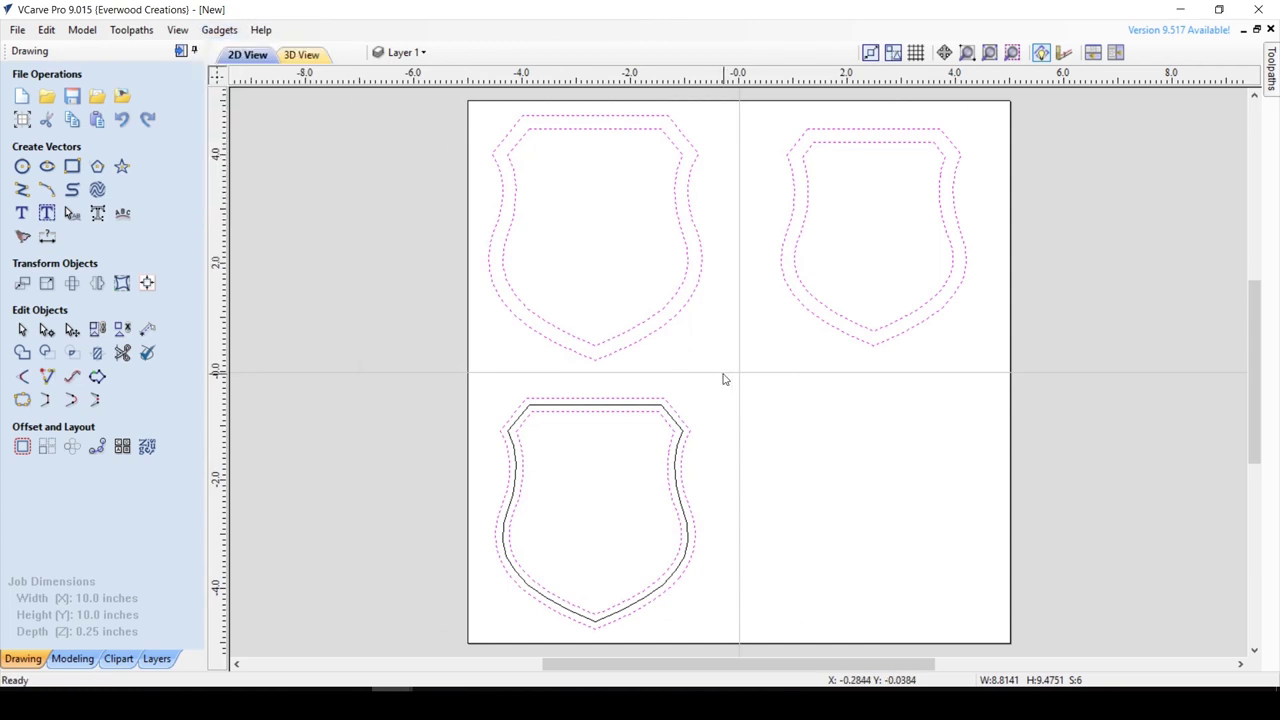
Delete the offset vectors around and inside the three shields, keeping only each original shield outline.
{"action": "left_click", "coordinate": [488, 263]}
{"action": "key", "text": "Delete"}
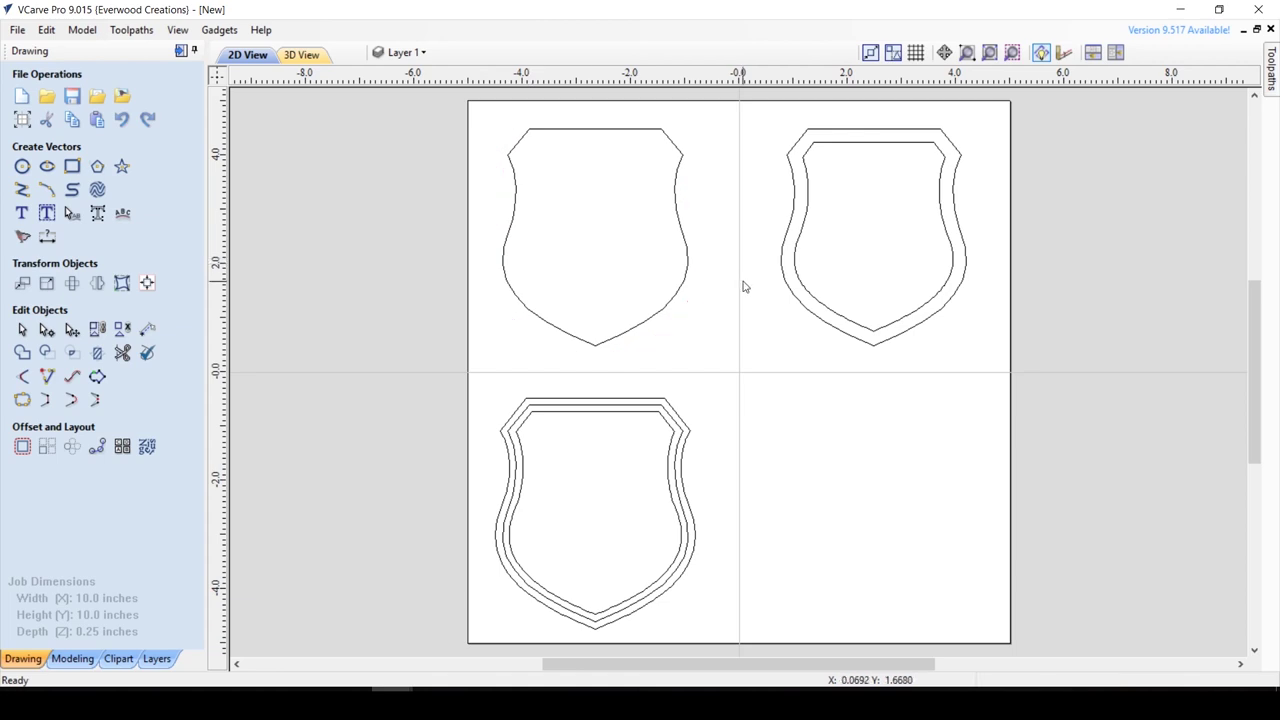
{"action": "left_click", "coordinate": [799, 289]}
{"action": "key", "text": "Delete"}
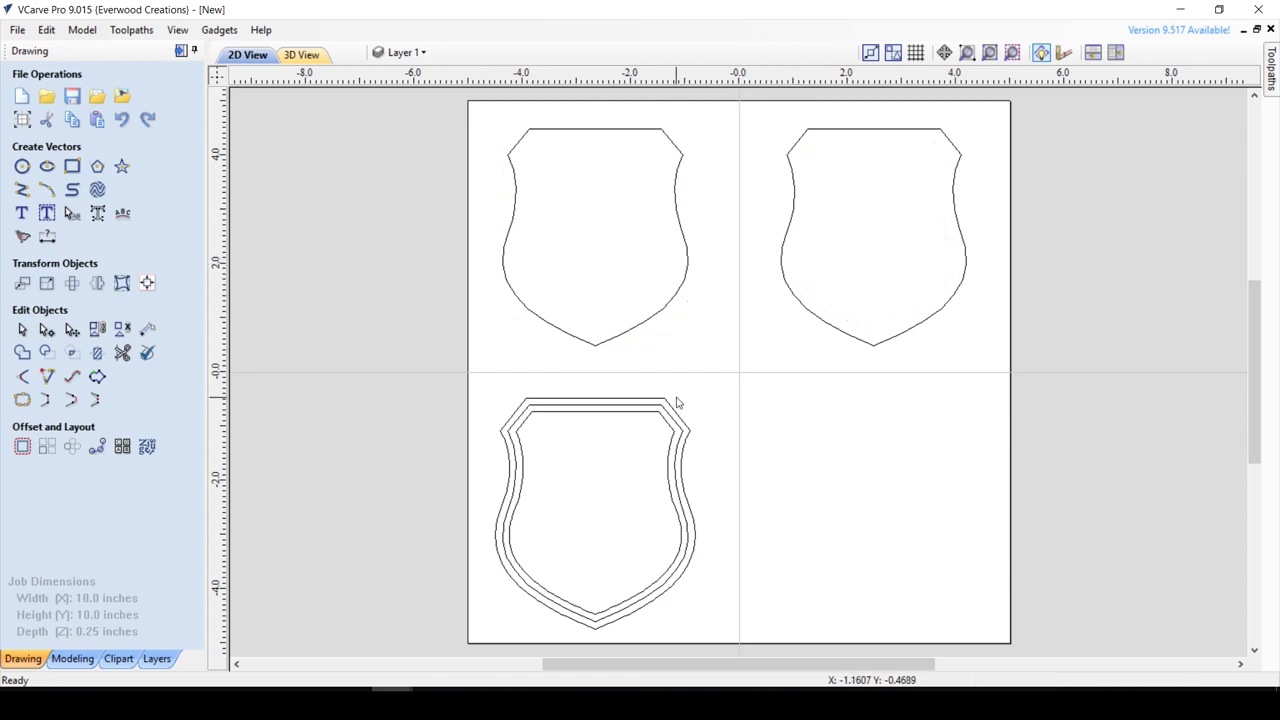
{"action": "left_click", "coordinate": [672, 406]}
{"action": "key", "text": "Delete"}
{"action": "left_click", "coordinate": [668, 416]}
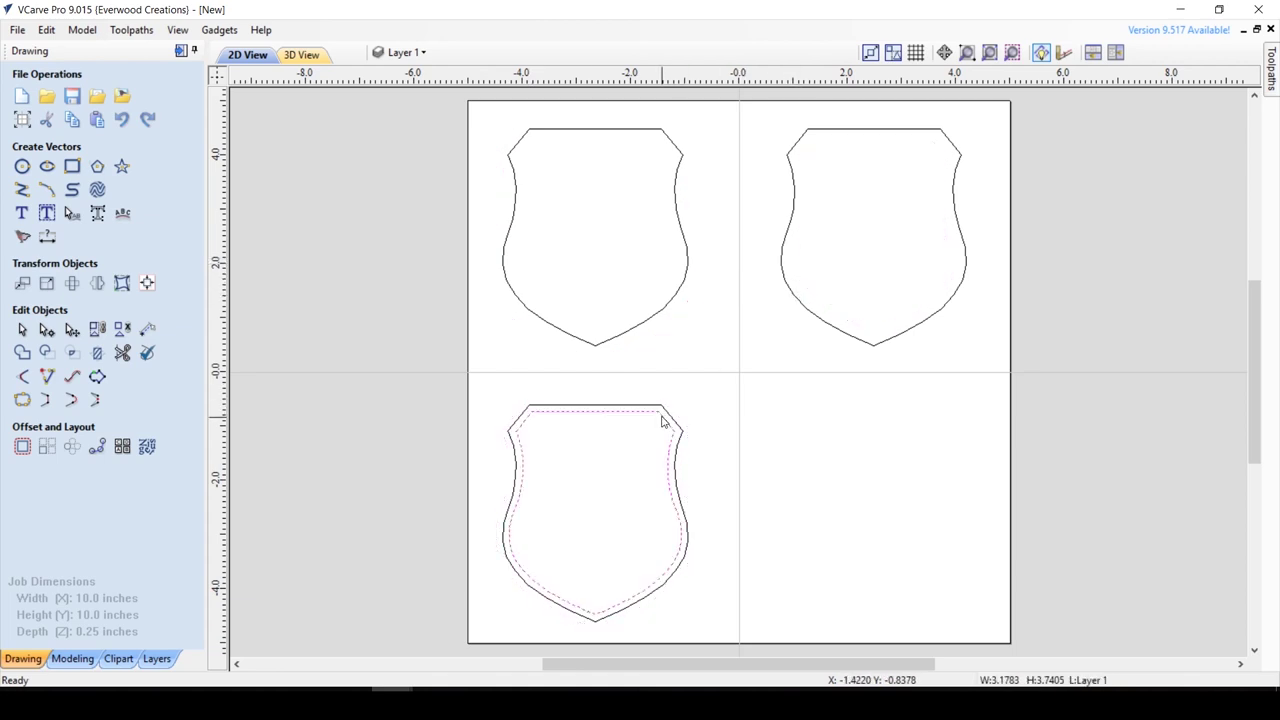
{"action": "key", "text": "Delete"}
Start a Chamfer gadget toolpath for the upper-left shield with a 45-degree angle and name it Chamfer45.
{"action": "left_click", "coordinate": [607, 345]}
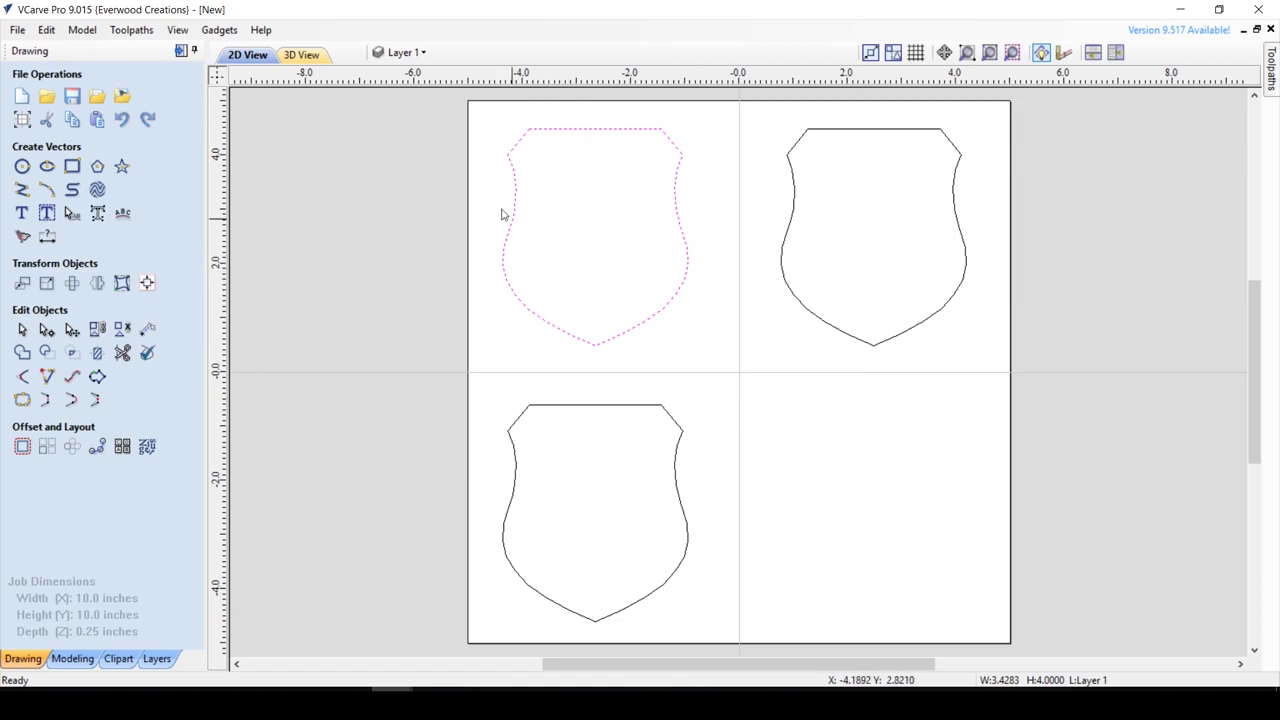
{"action": "left_click", "coordinate": [216, 30]}
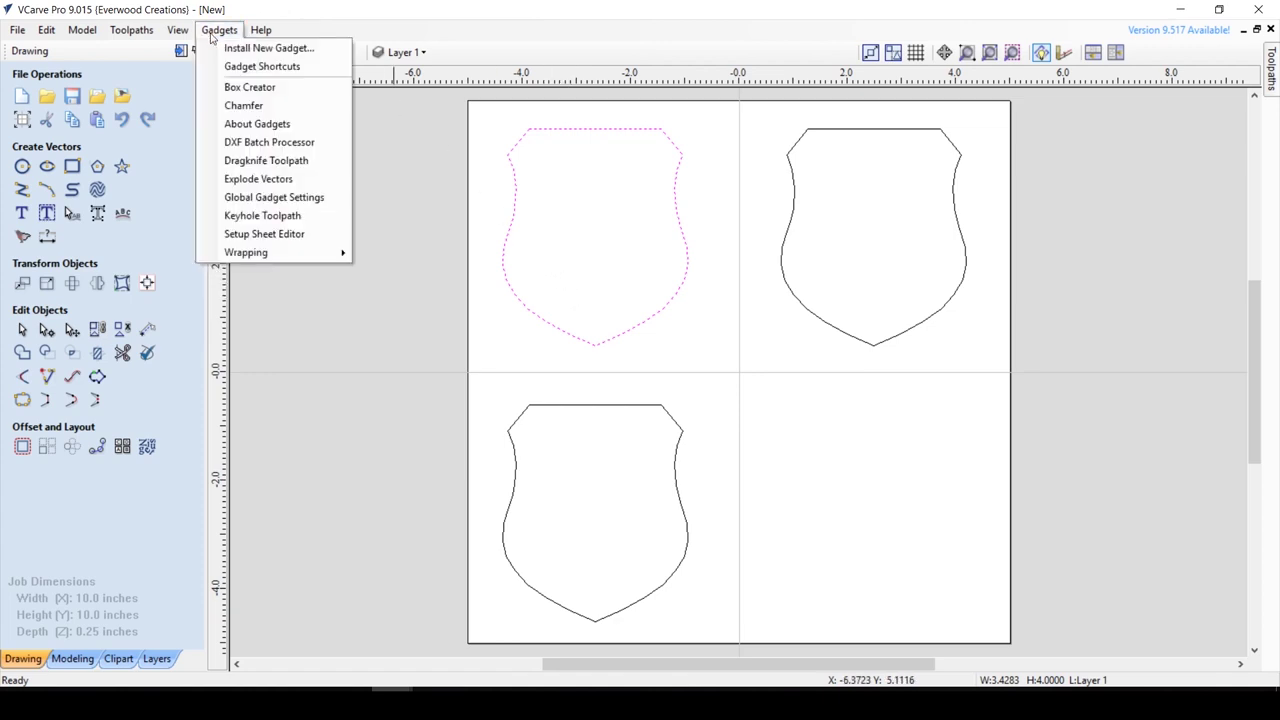
{"action": "left_click", "coordinate": [240, 106]}
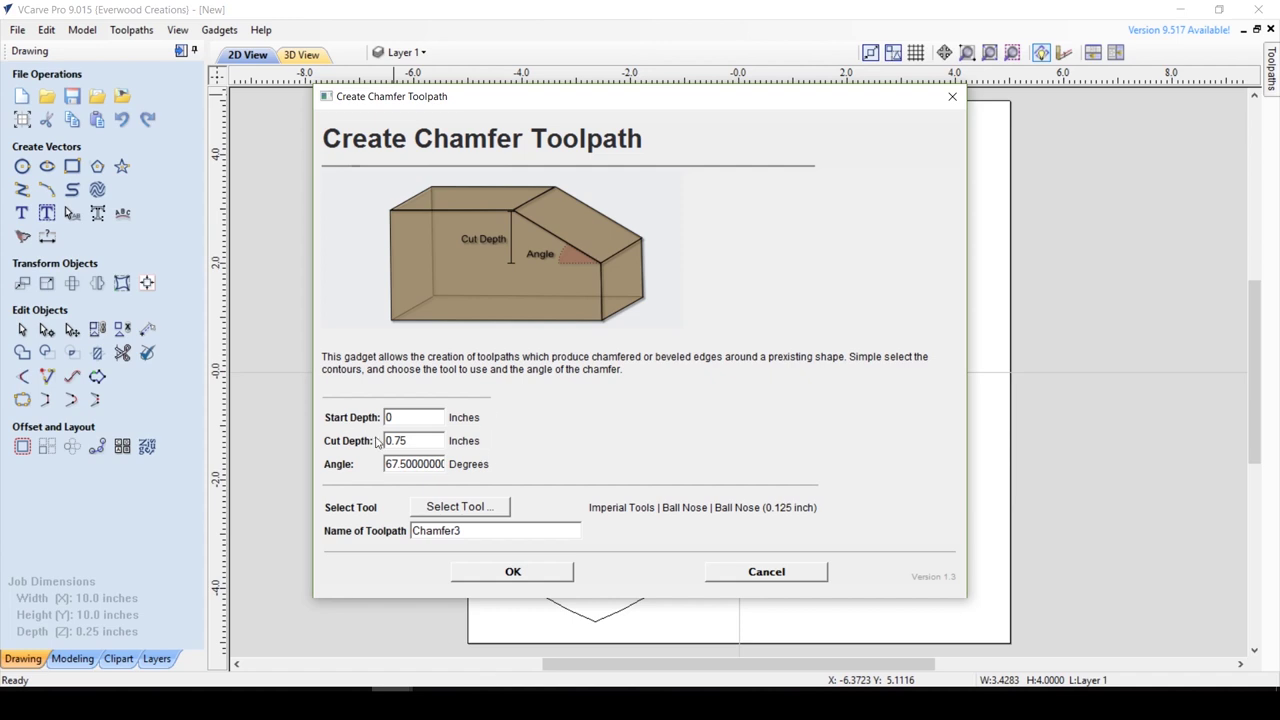
{"action": "left_click_drag", "start_coordinate": [386, 464], "coordinate": [507, 481]}
{"action": "type", "text": "45"}
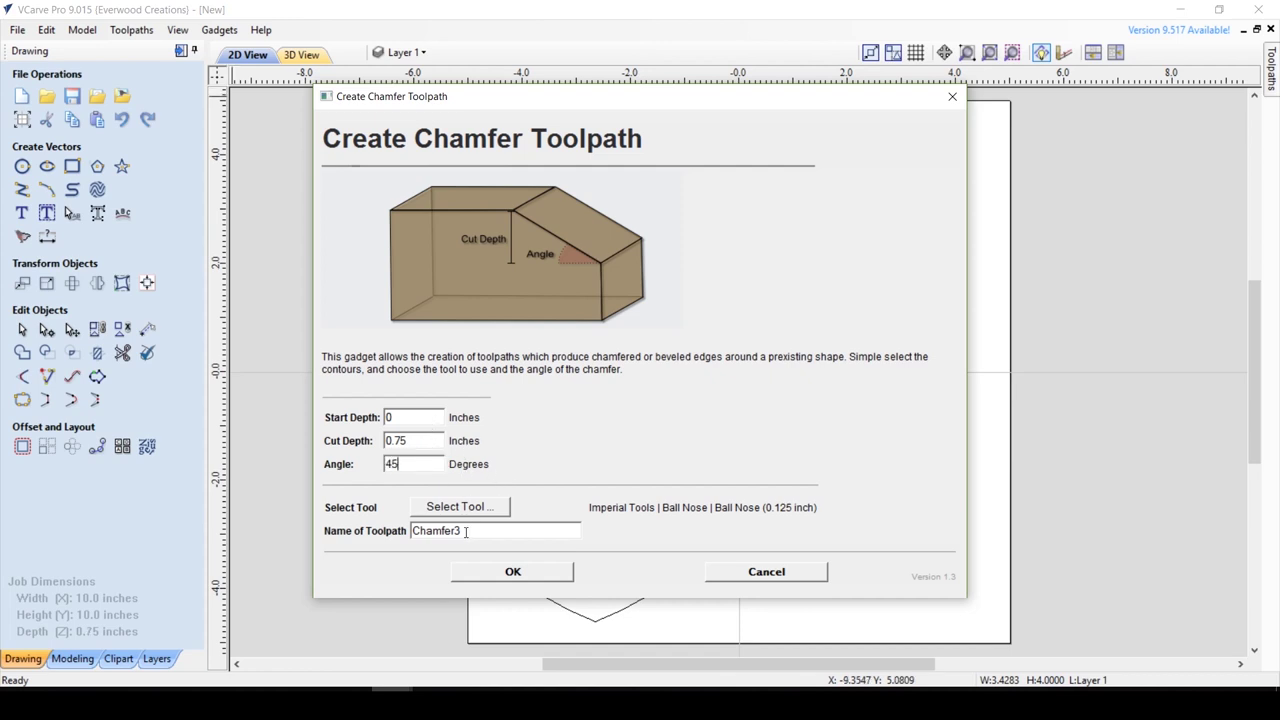
{"action": "left_click_drag", "start_coordinate": [468, 531], "coordinate": [455, 531]}
{"action": "type", "text": "45"}
Assign the 0.125-inch end mill to the chamfer, rename the toolpath Chamfer45EM and calculate it.
{"action": "left_click", "coordinate": [496, 507]}
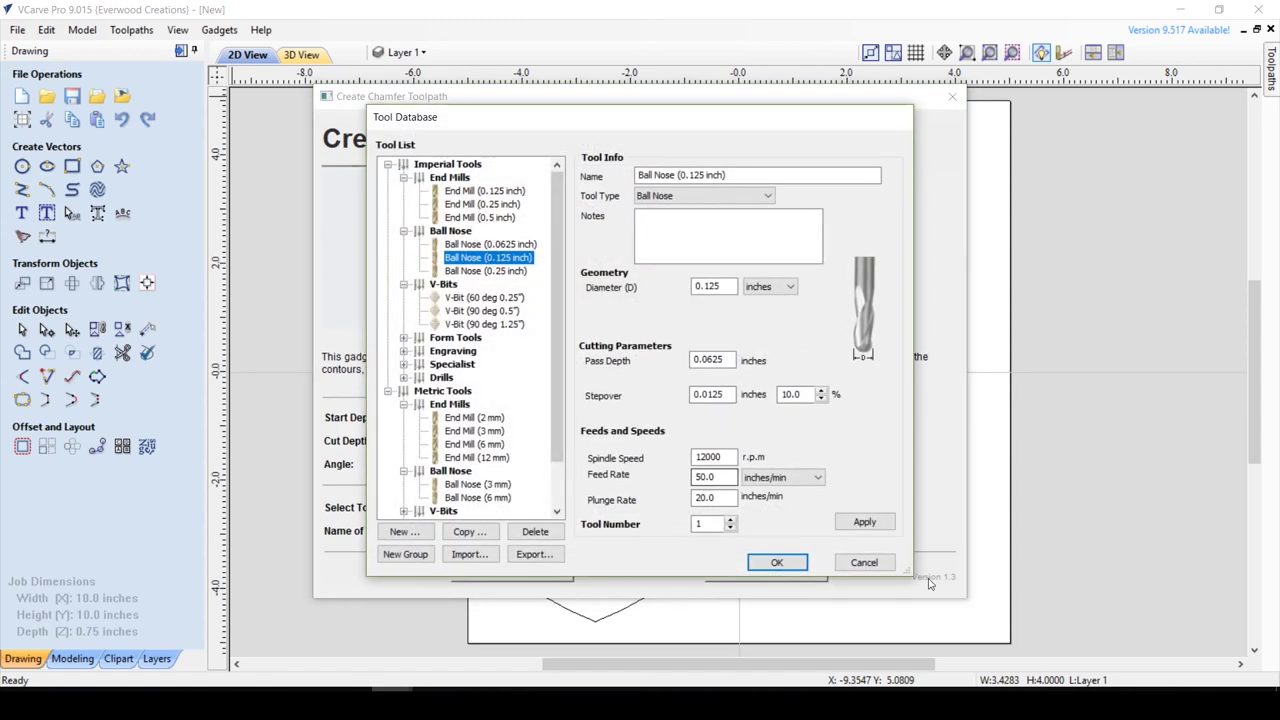
{"action": "left_click", "coordinate": [868, 565]}
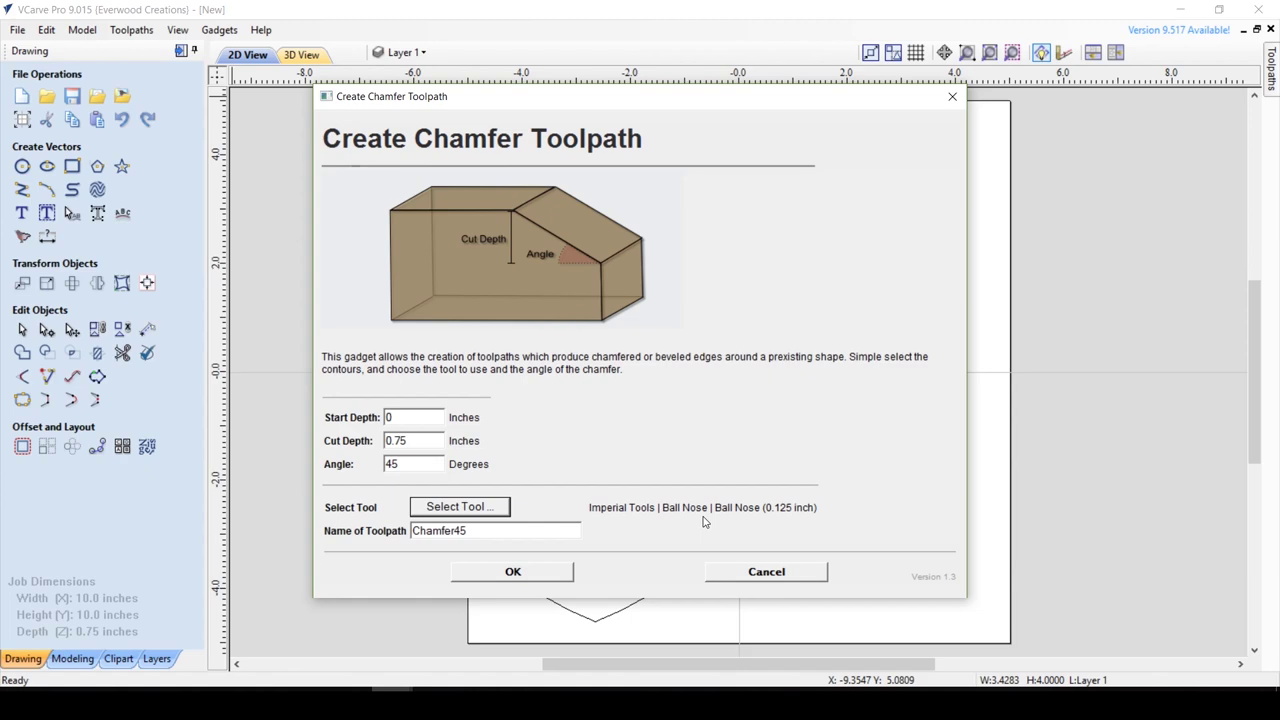
{"action": "left_click", "coordinate": [494, 509]}
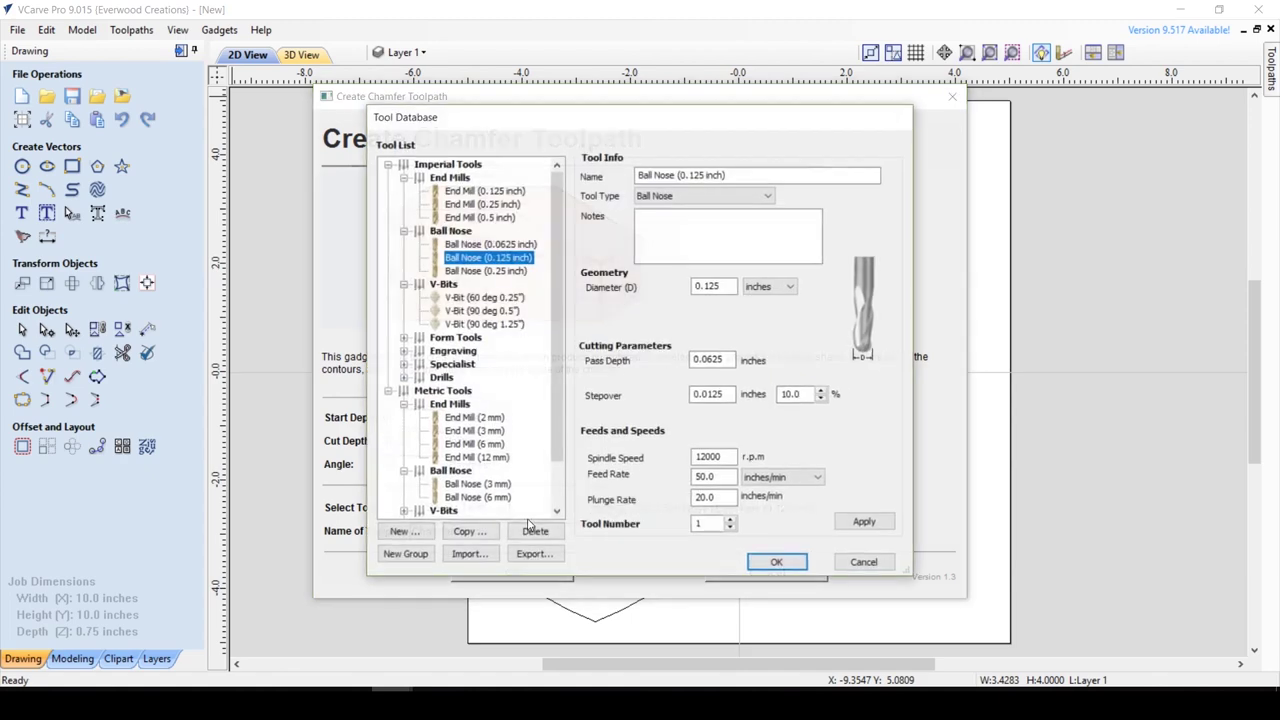
{"action": "left_click", "coordinate": [470, 192]}
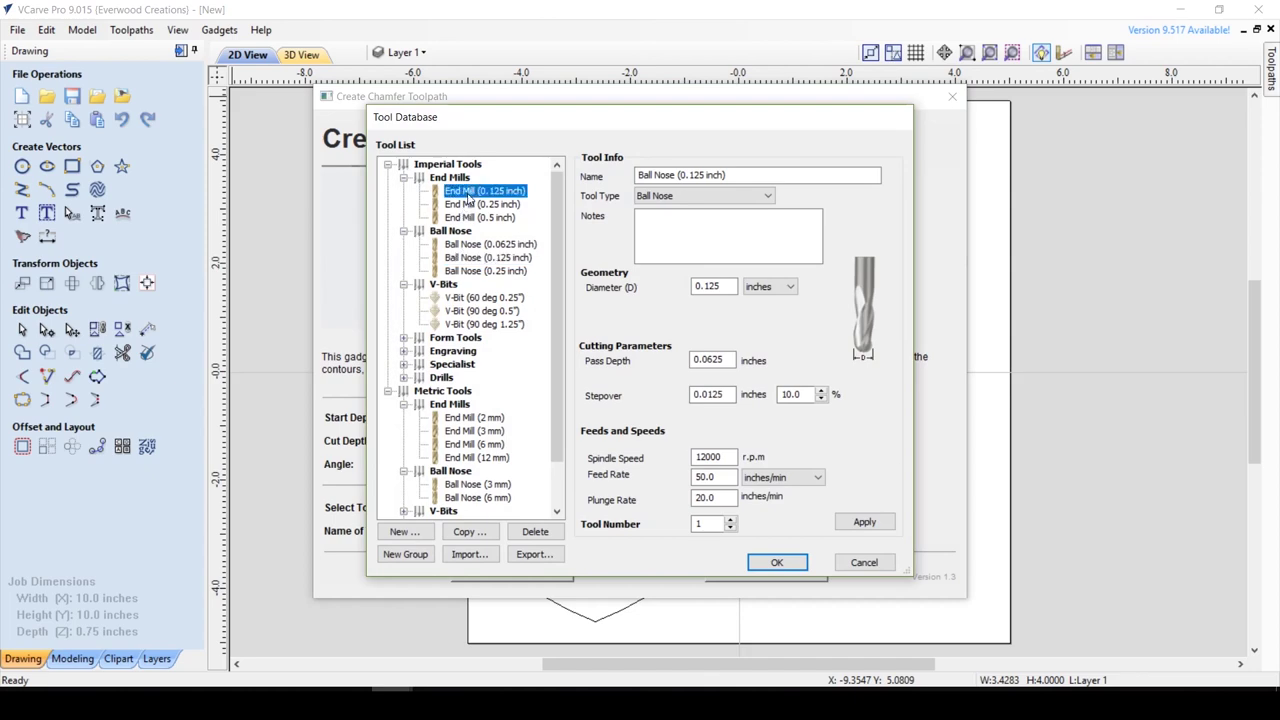
{"action": "left_click", "coordinate": [777, 563]}
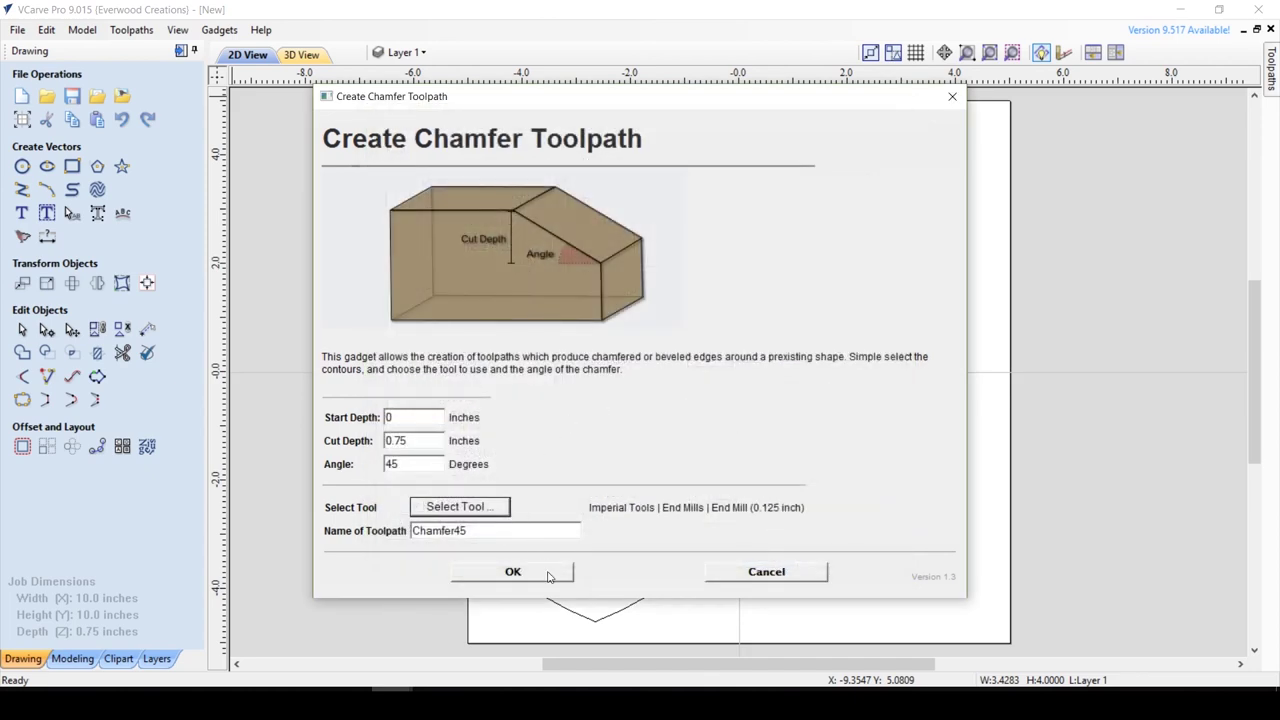
{"action": "left_click", "coordinate": [494, 530]}
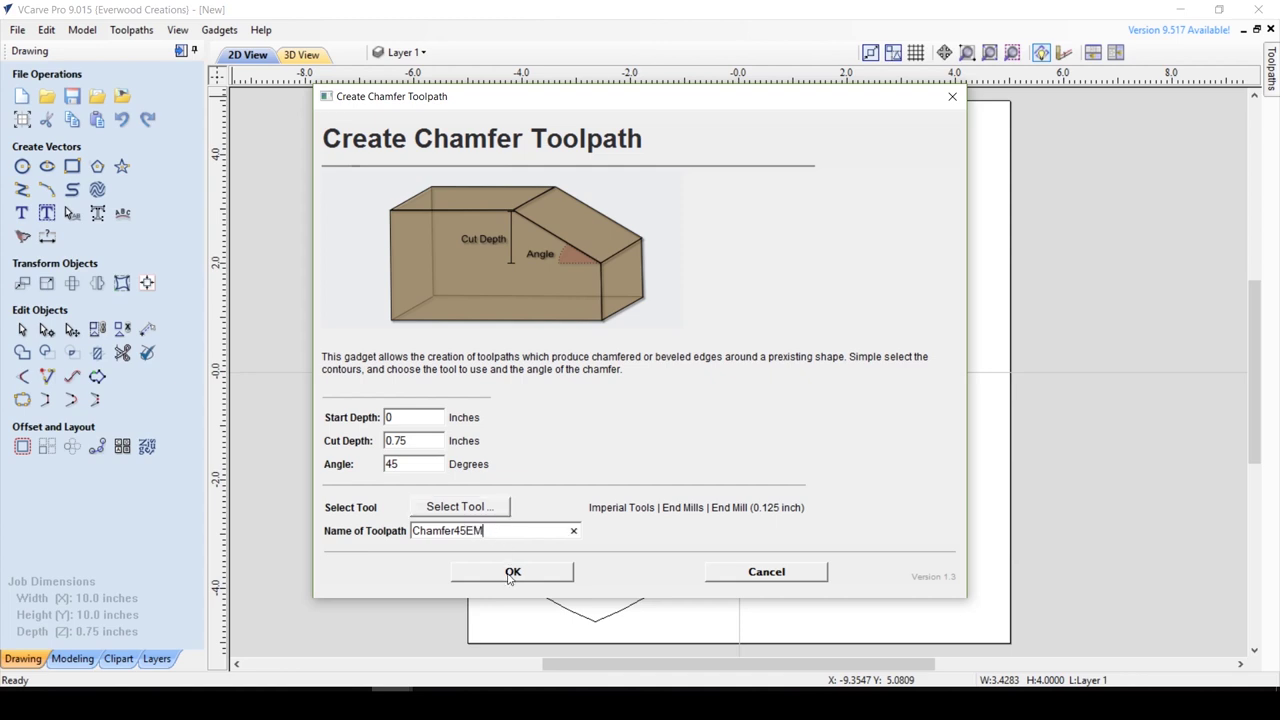
{"action": "left_click", "coordinate": [511, 572]}
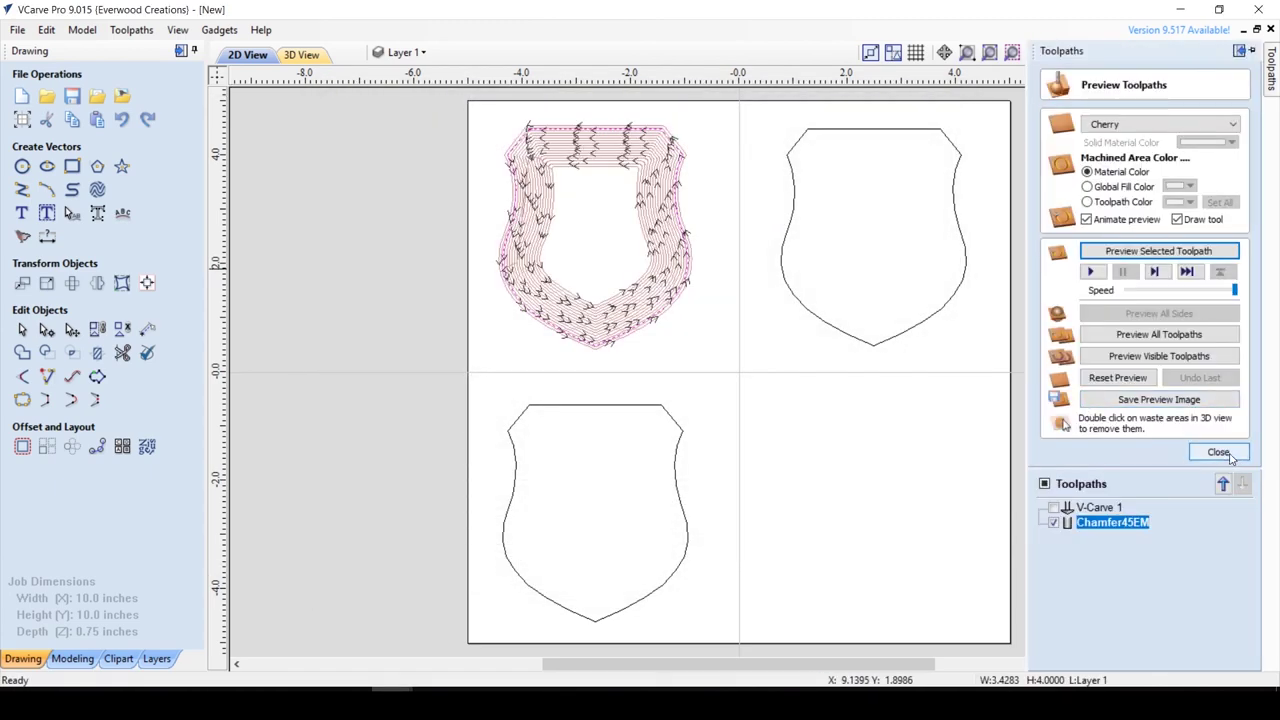
Simulate the end-mill chamfer toolpath in 3D and examine the stepped surface of the shield up close.
{"action": "left_click", "coordinate": [1218, 451]}
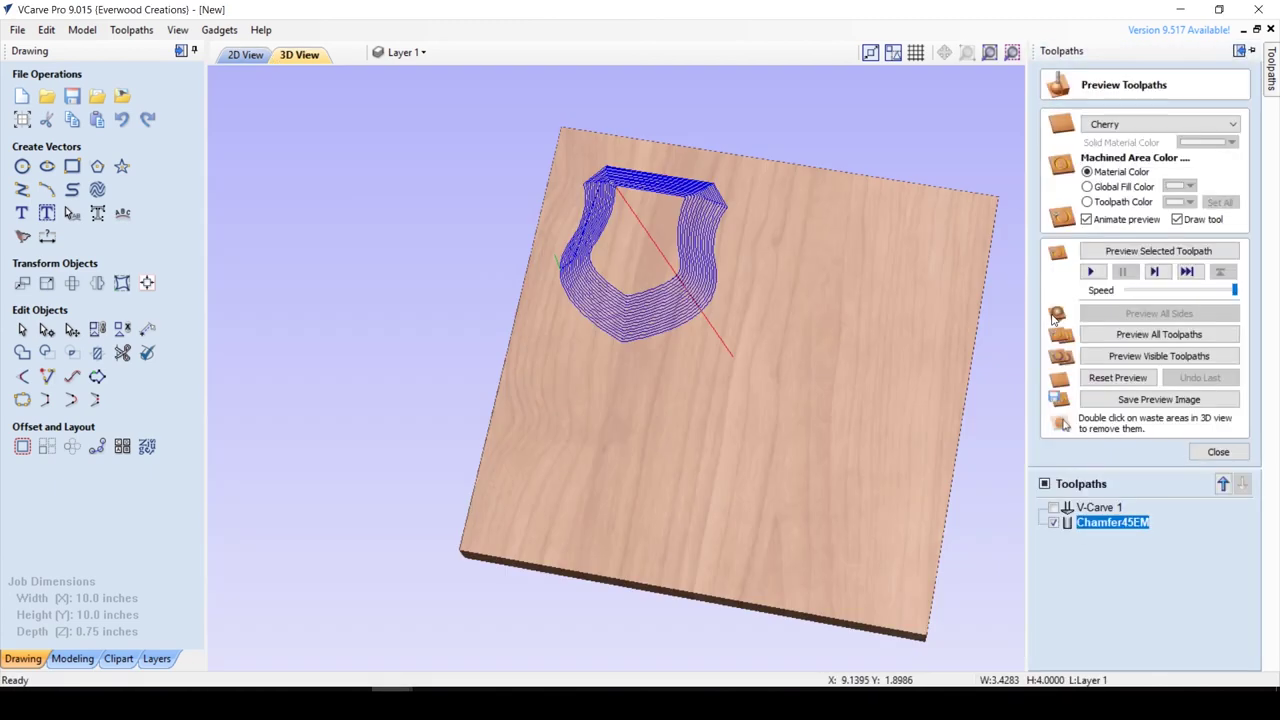
{"action": "left_click", "coordinate": [1137, 255]}
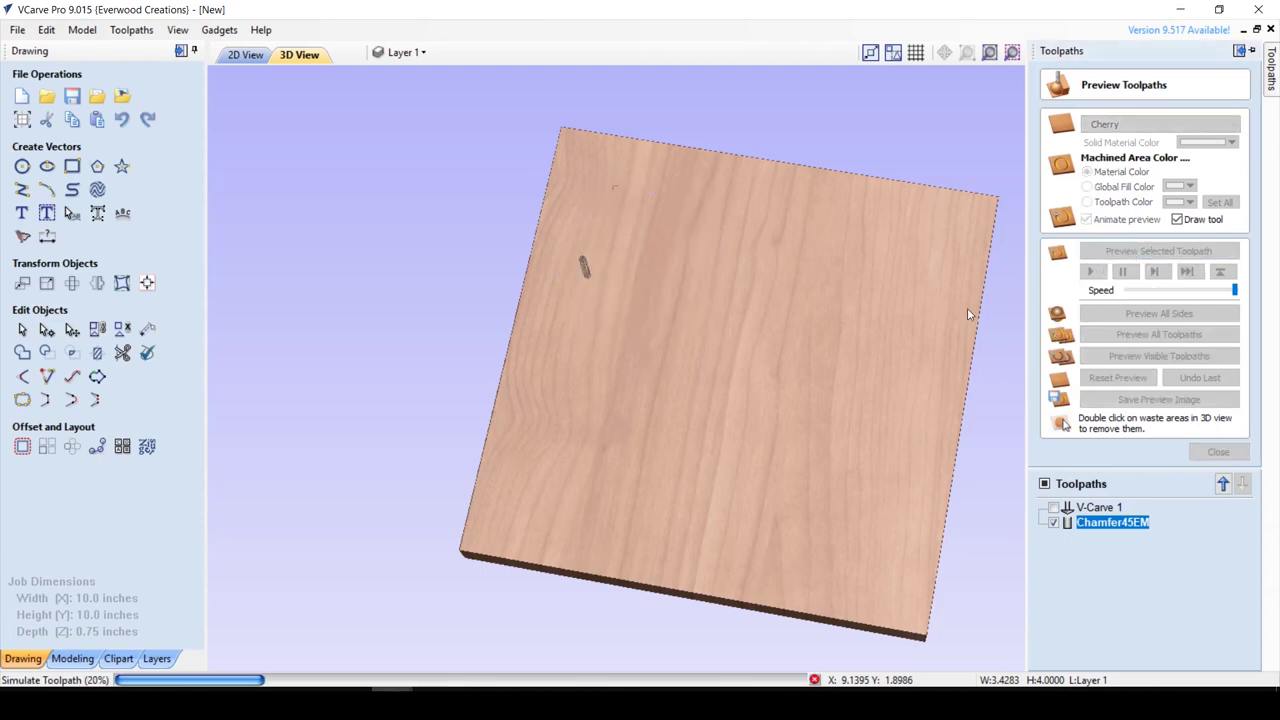
{"action": "left_click_drag", "start_coordinate": [538, 350], "coordinate": [750, 390]}
{"action": "scroll", "coordinate": [517, 246], "scroll_direction": "up", "scroll_amount": 5}
{"action": "scroll", "coordinate": [748, 390], "scroll_direction": "down", "scroll_amount": 5}
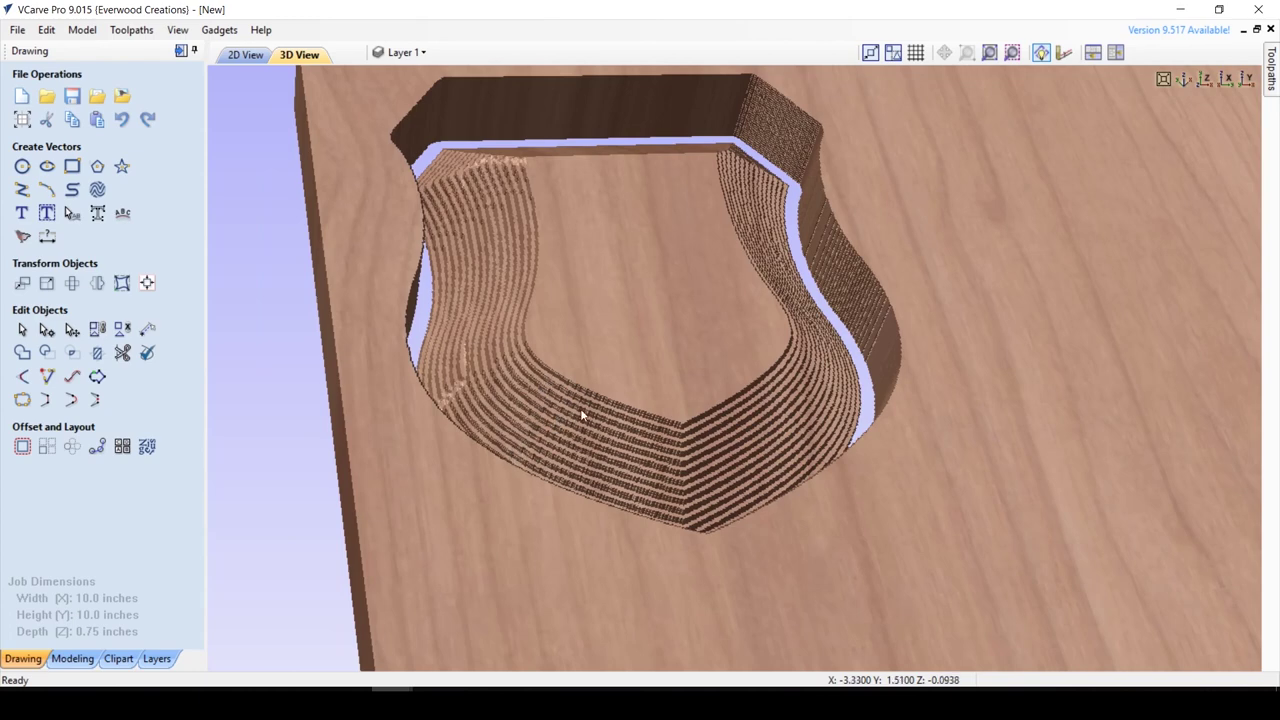
{"action": "scroll", "coordinate": [590, 404], "scroll_direction": "down", "scroll_amount": 3}
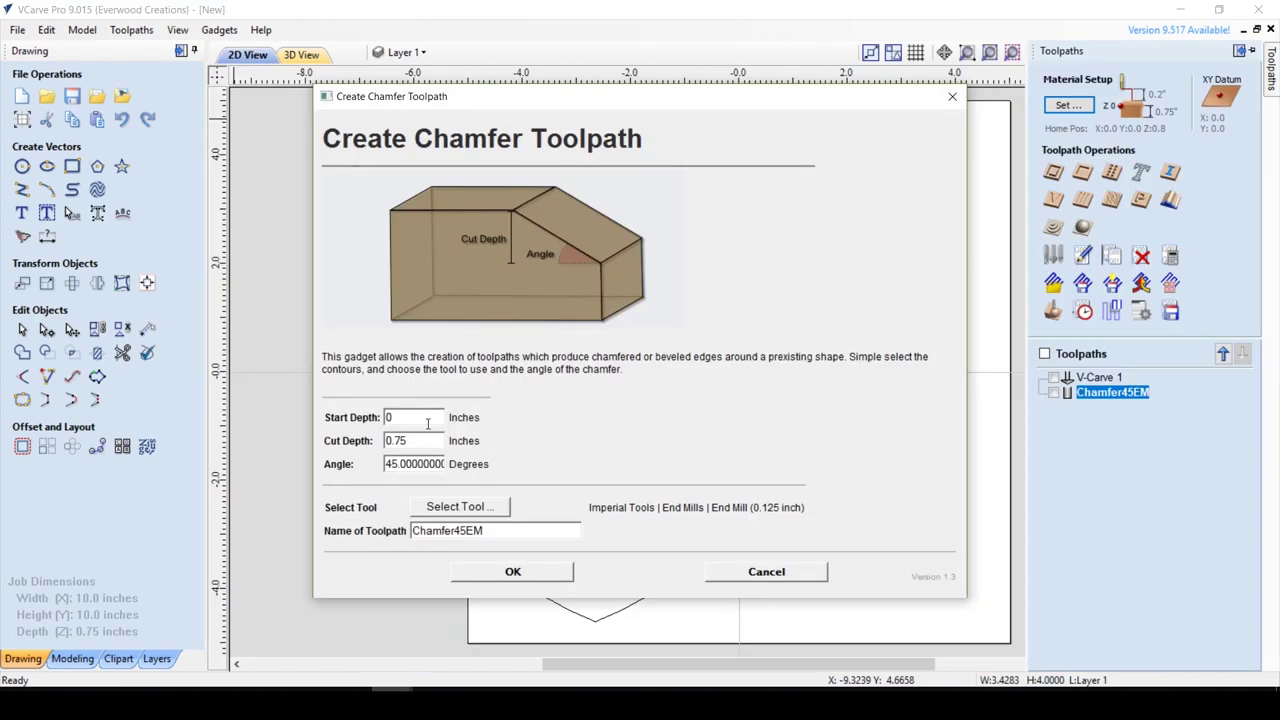
Calculate another 45-degree chamfer toolpath for the upper-left shield using the 0.125-inch ball nose.
{"action": "left_click", "coordinate": [487, 510]}
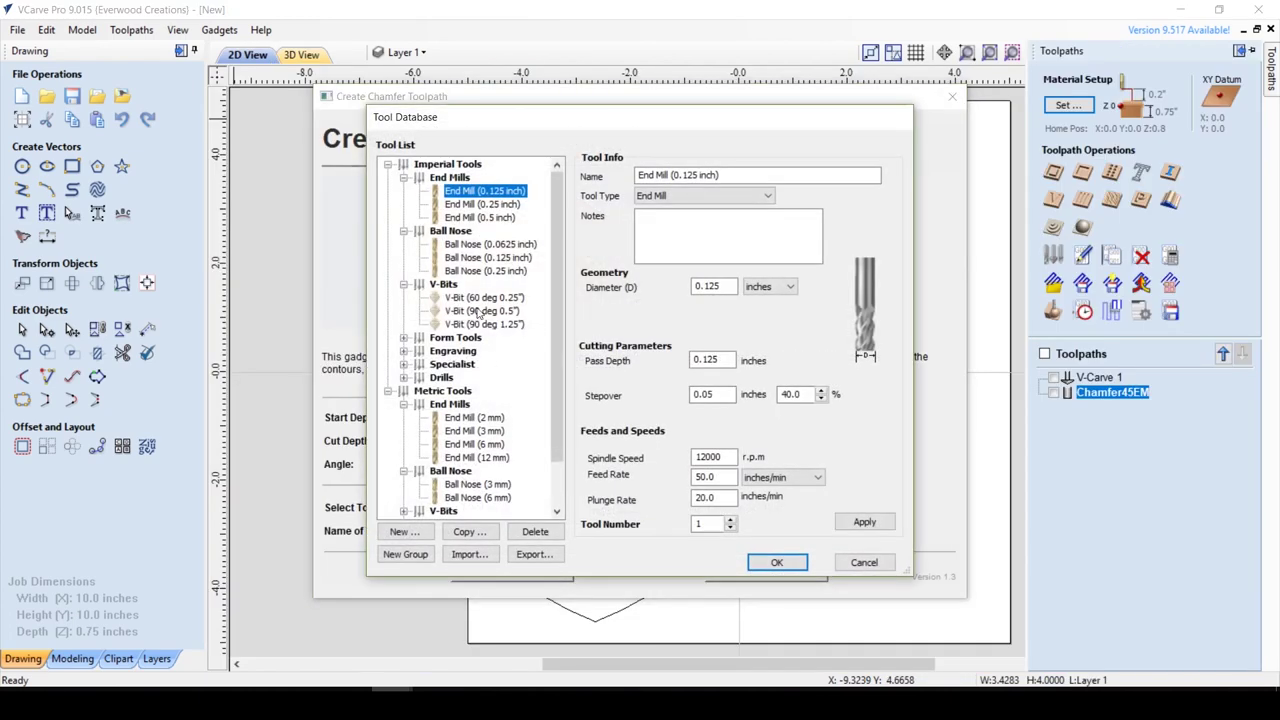
{"action": "left_click", "coordinate": [480, 258]}
{"action": "left_click", "coordinate": [793, 565]}
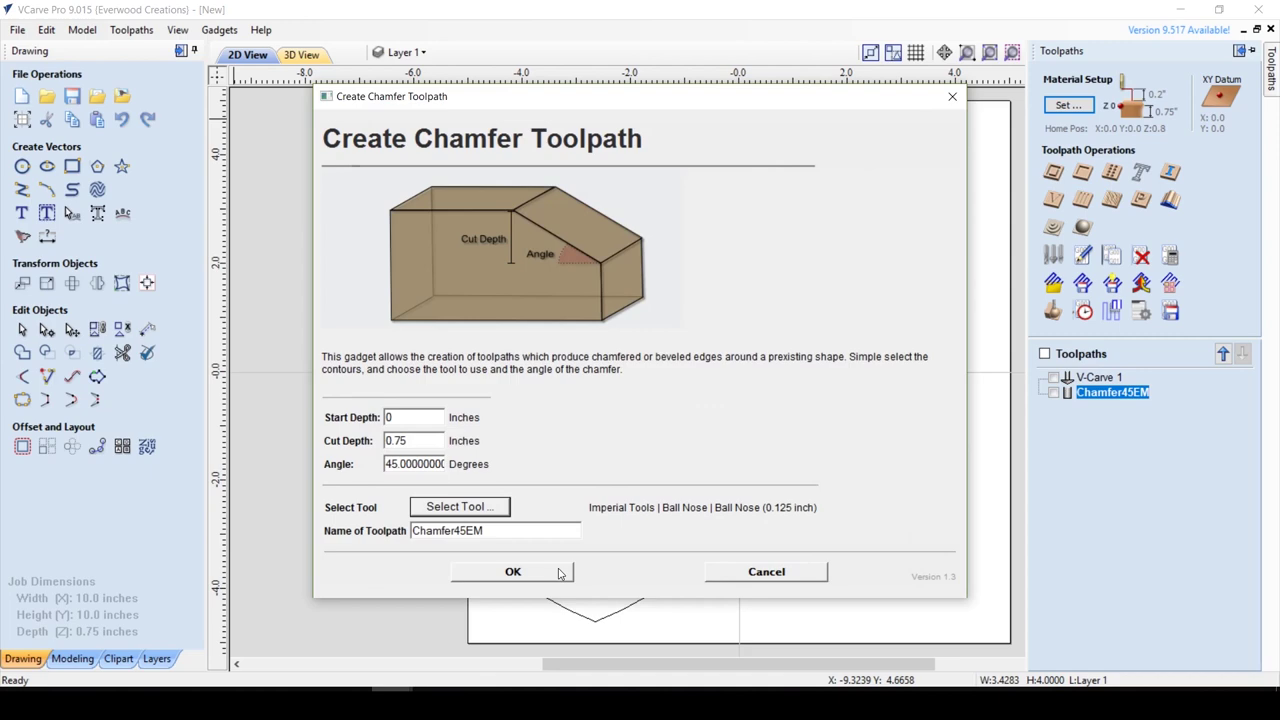
{"action": "left_click", "coordinate": [560, 573]}
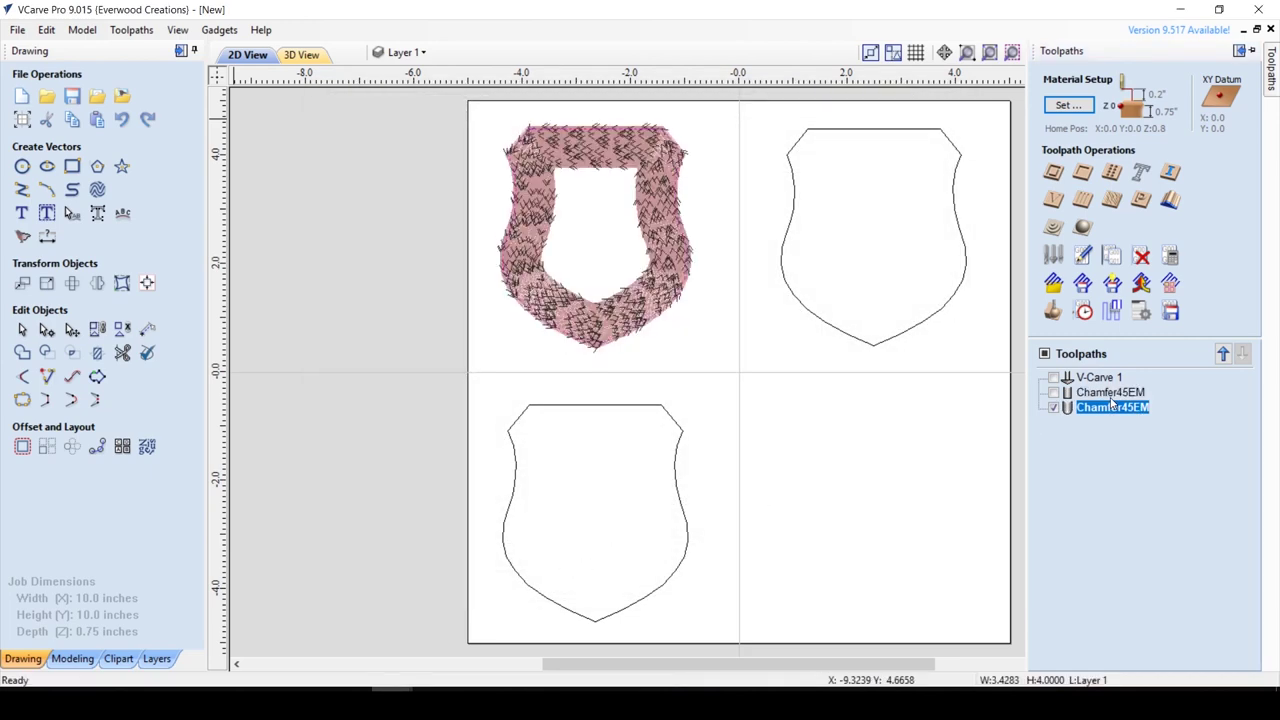
Reset the preview, simulate the ball-nose chamfer toolpath and inspect the carved shield's surface from several angles.
{"action": "left_click", "coordinate": [1053, 311]}
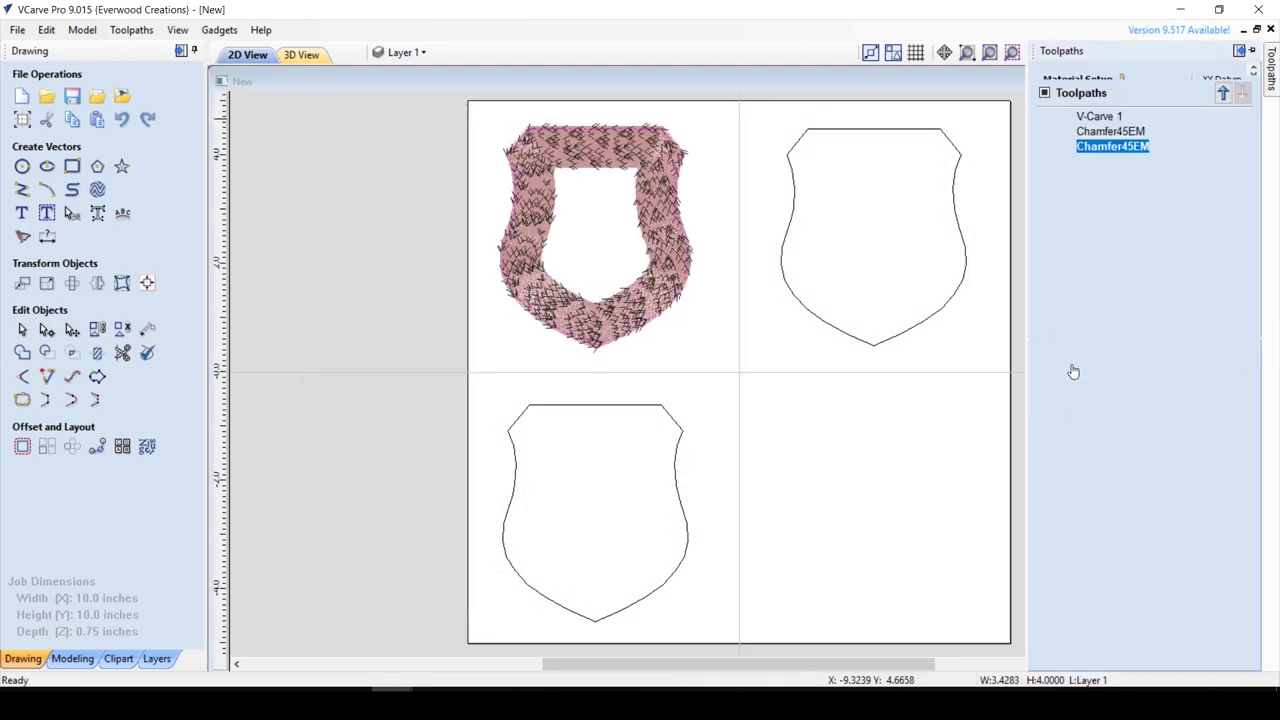
{"action": "left_click", "coordinate": [1117, 377]}
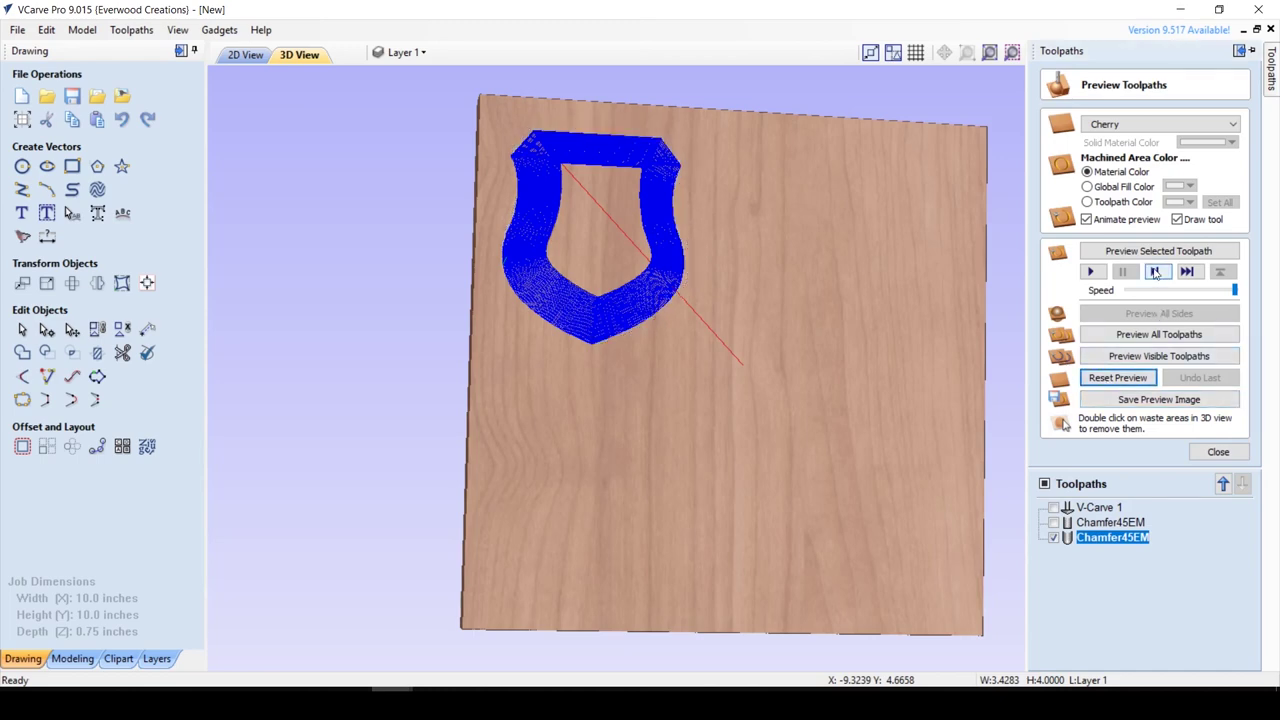
{"action": "left_click", "coordinate": [1158, 251]}
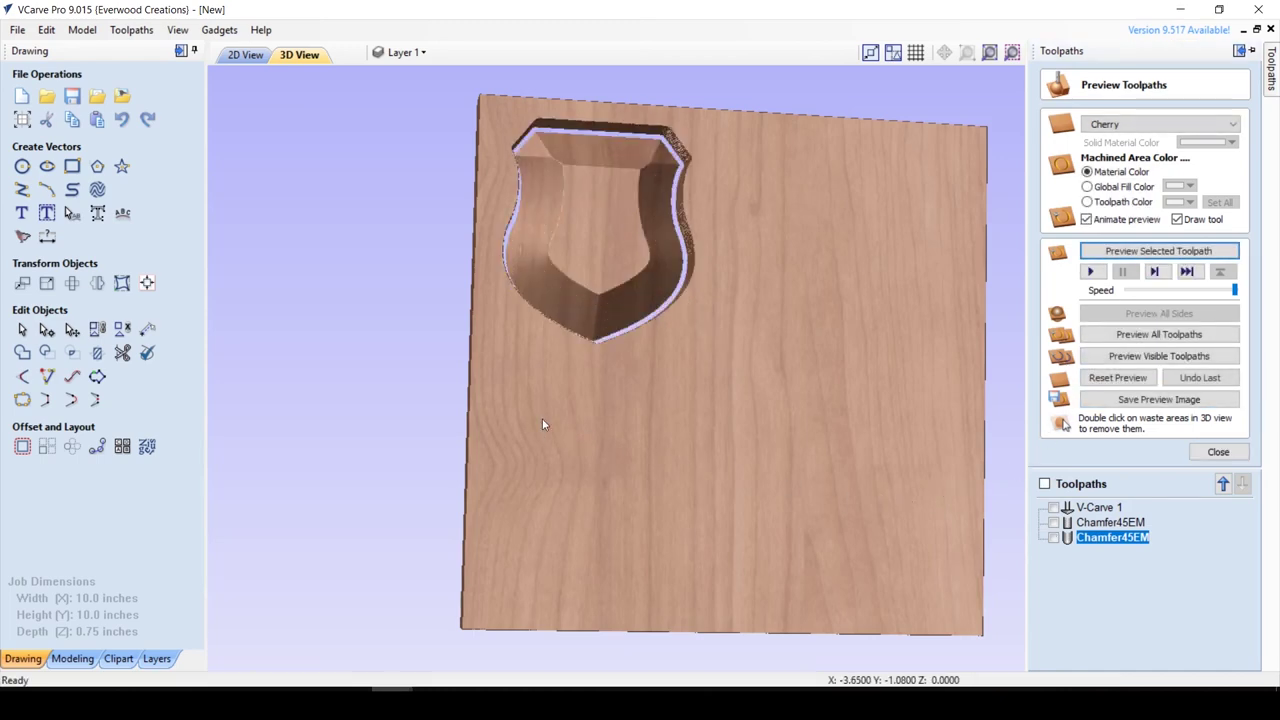
{"action": "left_click_drag", "start_coordinate": [542, 425], "coordinate": [620, 333]}
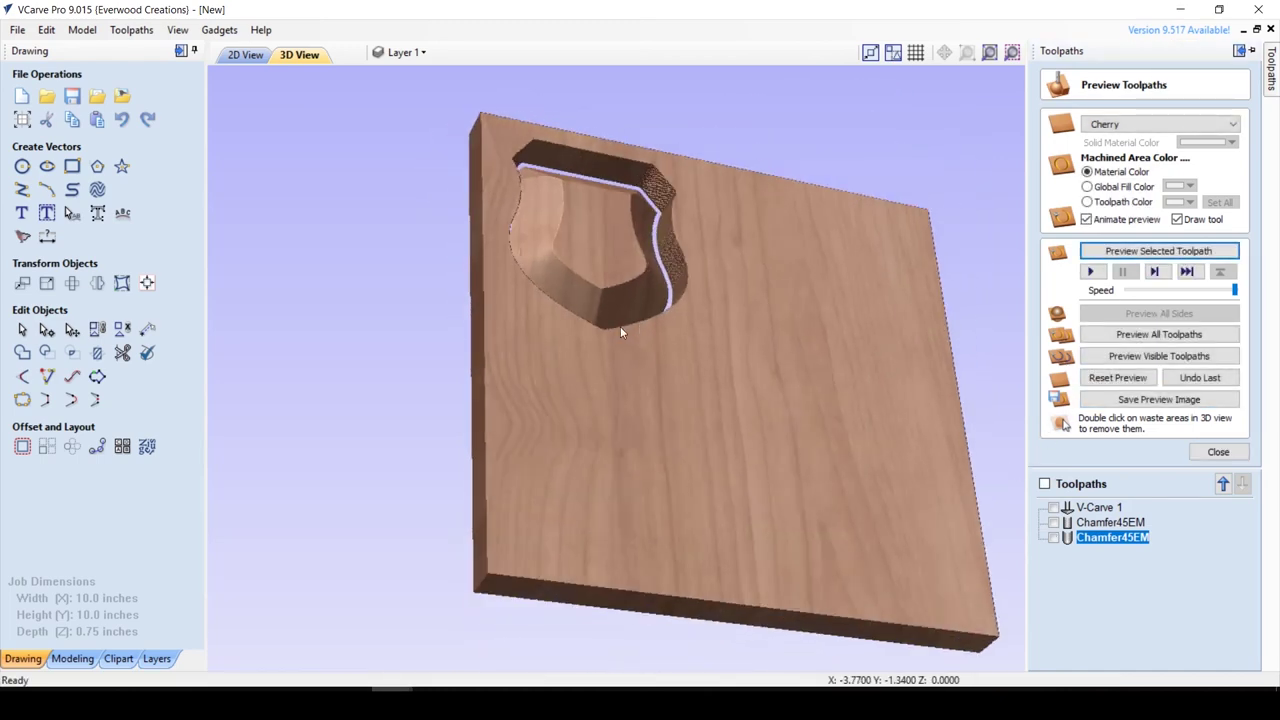
{"action": "left_click_drag", "start_coordinate": [566, 282], "coordinate": [678, 482]}
{"action": "scroll", "coordinate": [678, 489], "scroll_direction": "up", "scroll_amount": 2}
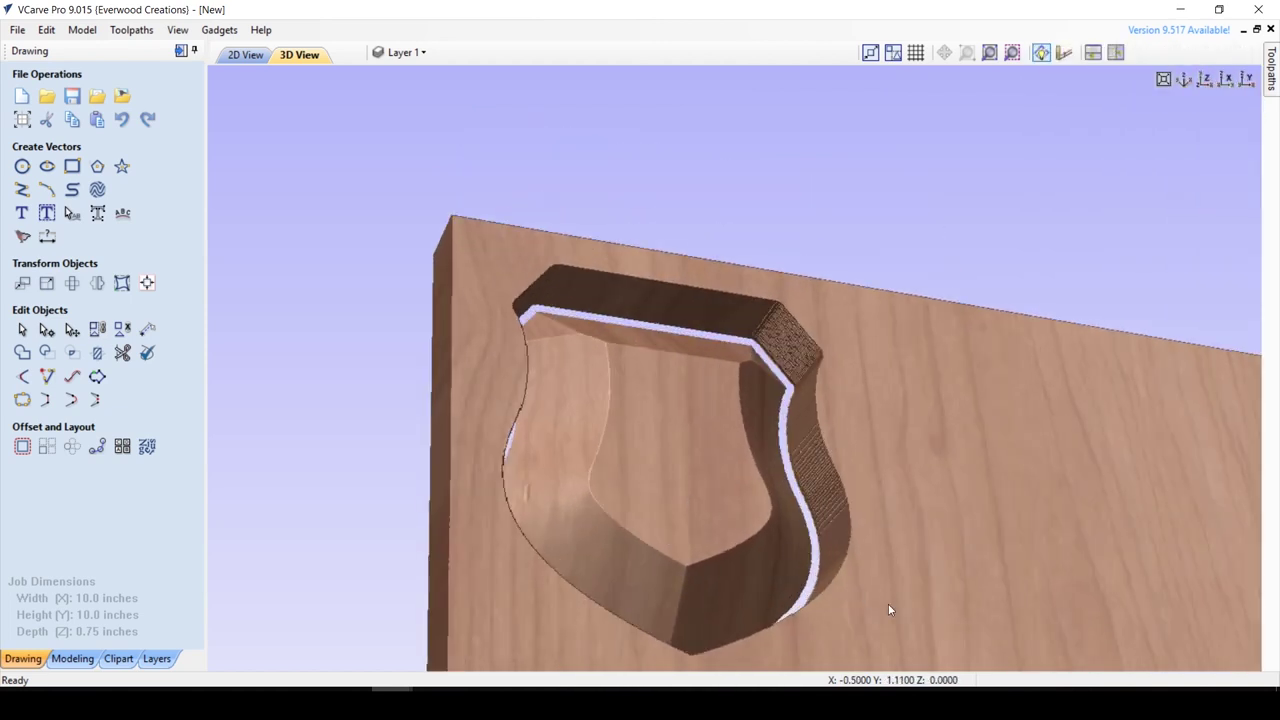
{"action": "left_click_drag", "start_coordinate": [889, 604], "coordinate": [867, 503]}
{"action": "left_click_drag", "start_coordinate": [876, 496], "coordinate": [954, 626]}
Calculate a 67-degree chamfer toolpath named Chamfer67 for the upper-right shield in the 2D drawing.
{"action": "left_click", "coordinate": [245, 54]}
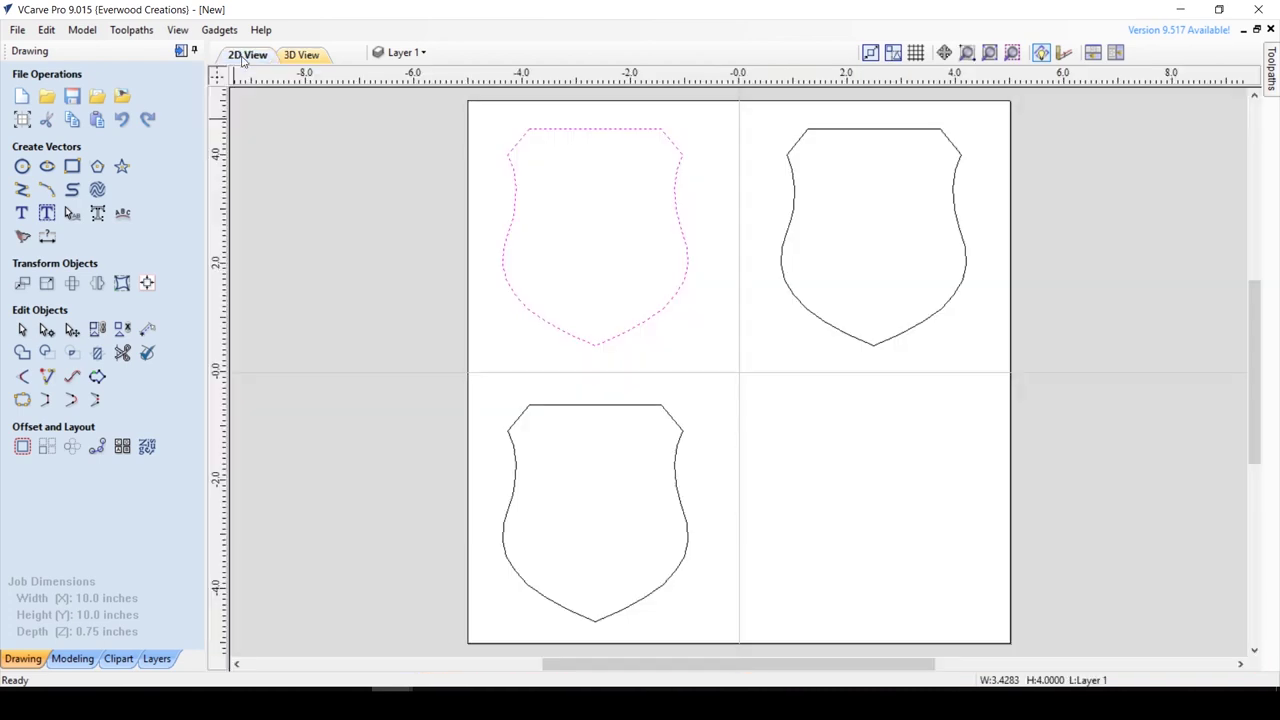
{"action": "left_click", "coordinate": [869, 345]}
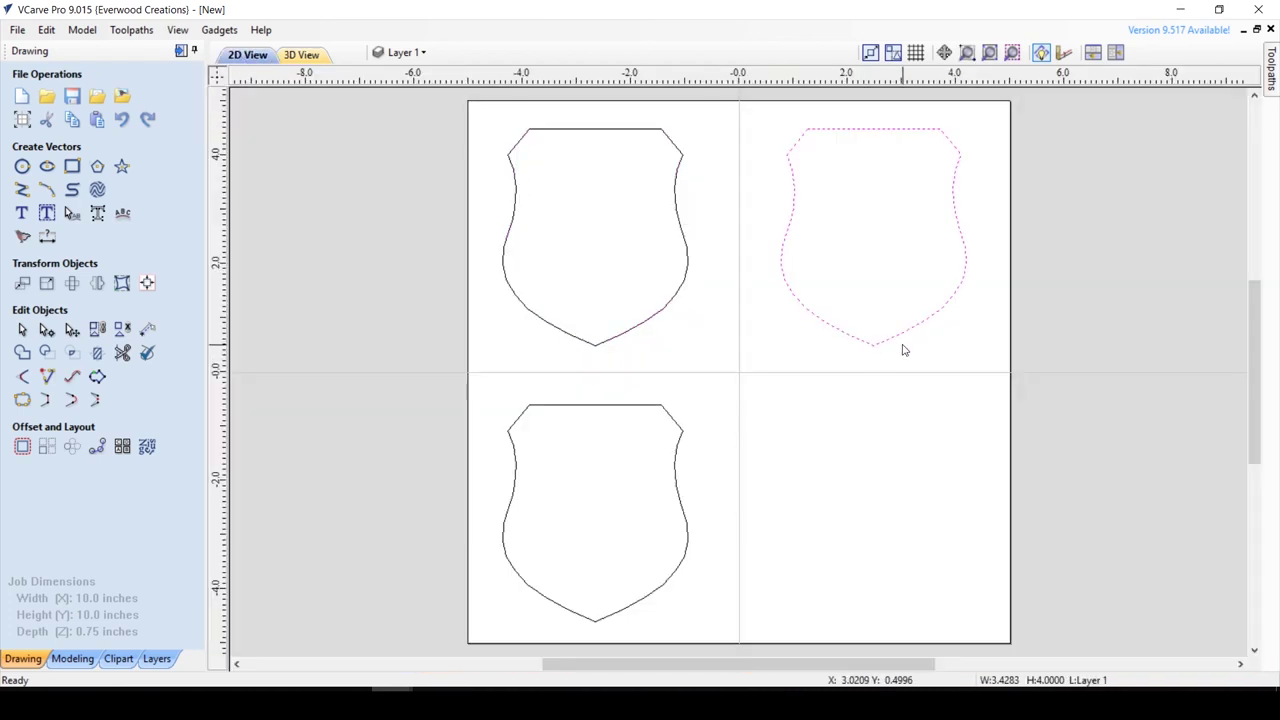
{"action": "left_click", "coordinate": [211, 33]}
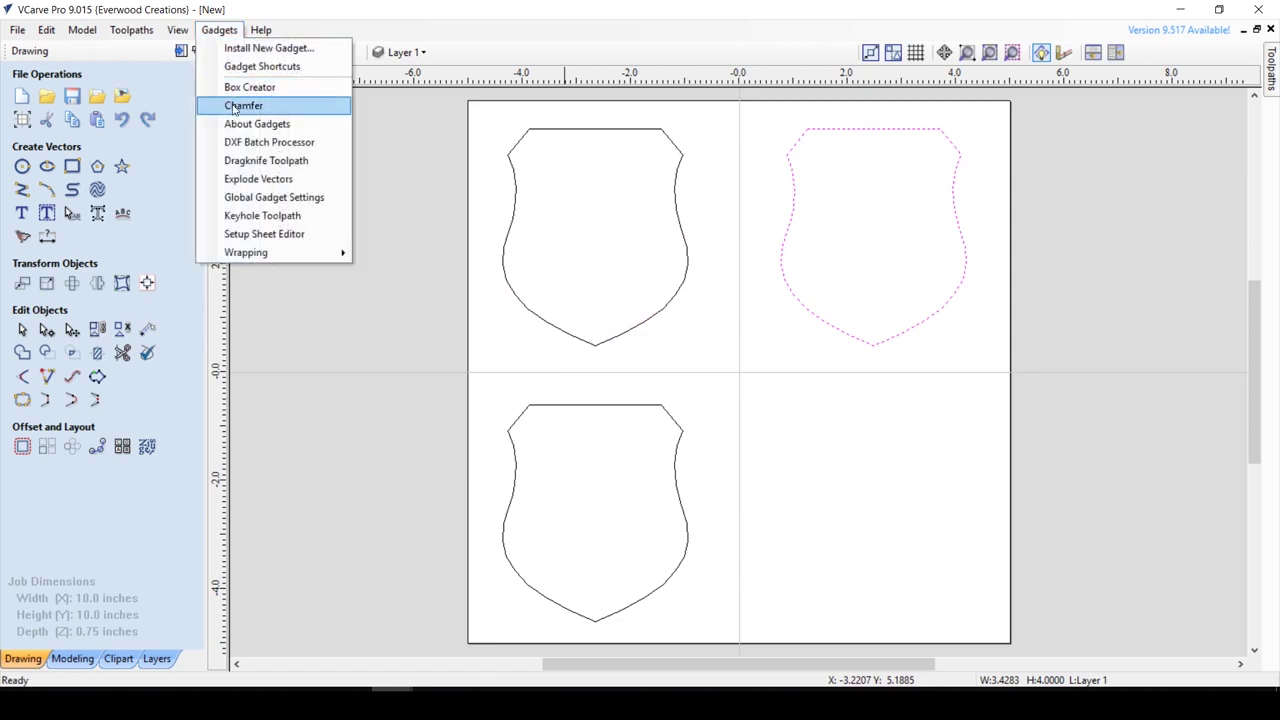
{"action": "left_click", "coordinate": [240, 105]}
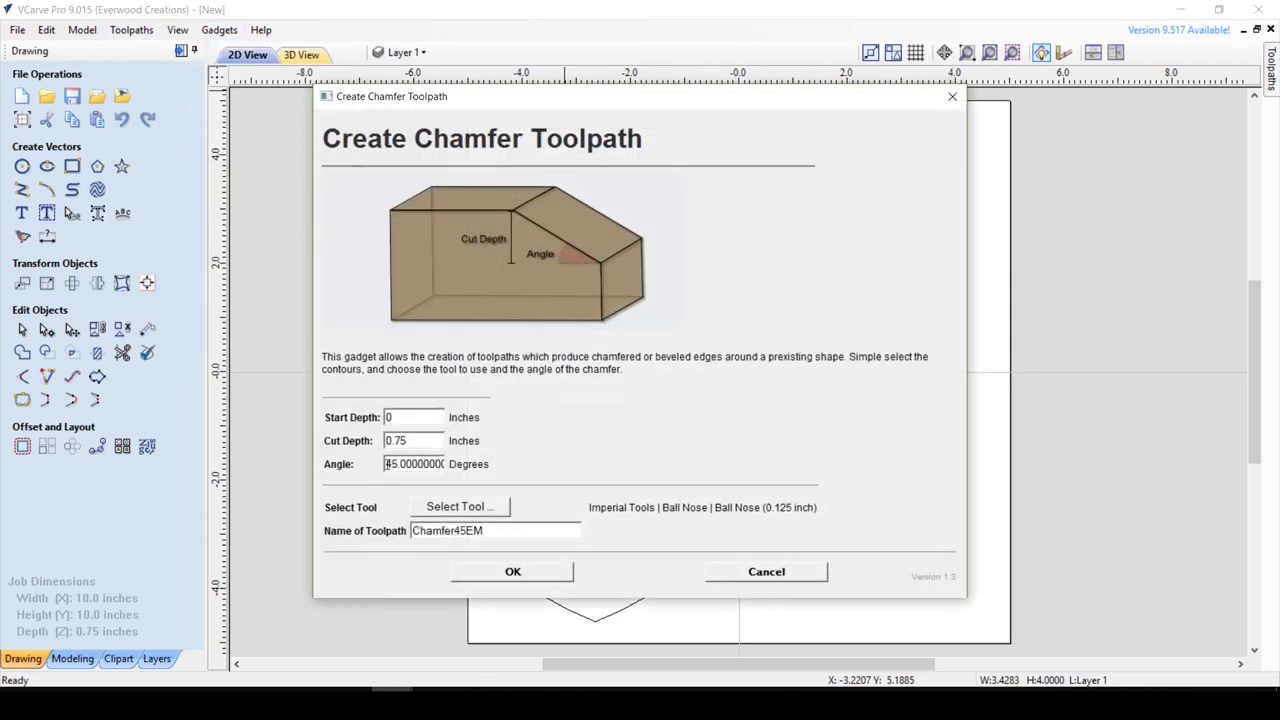
{"action": "left_click_drag", "start_coordinate": [386, 464], "coordinate": [527, 481]}
{"action": "type", "text": "67"}
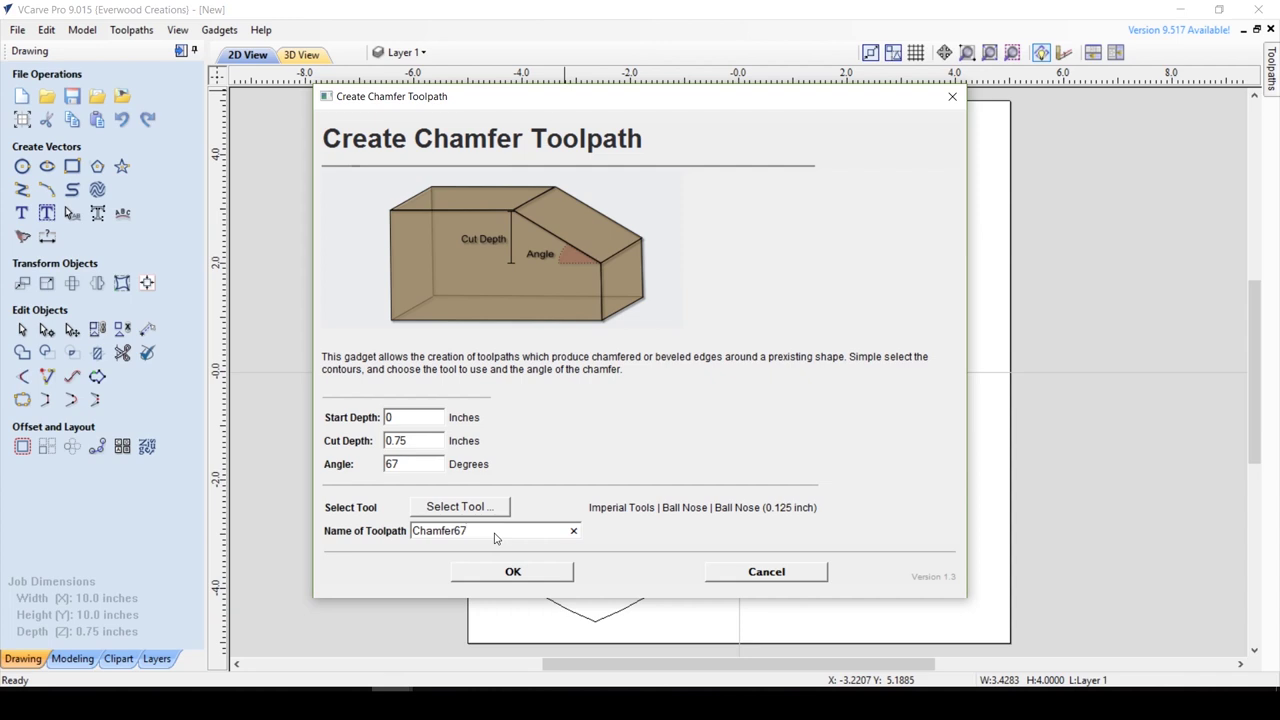
{"action": "left_click", "coordinate": [539, 572]}
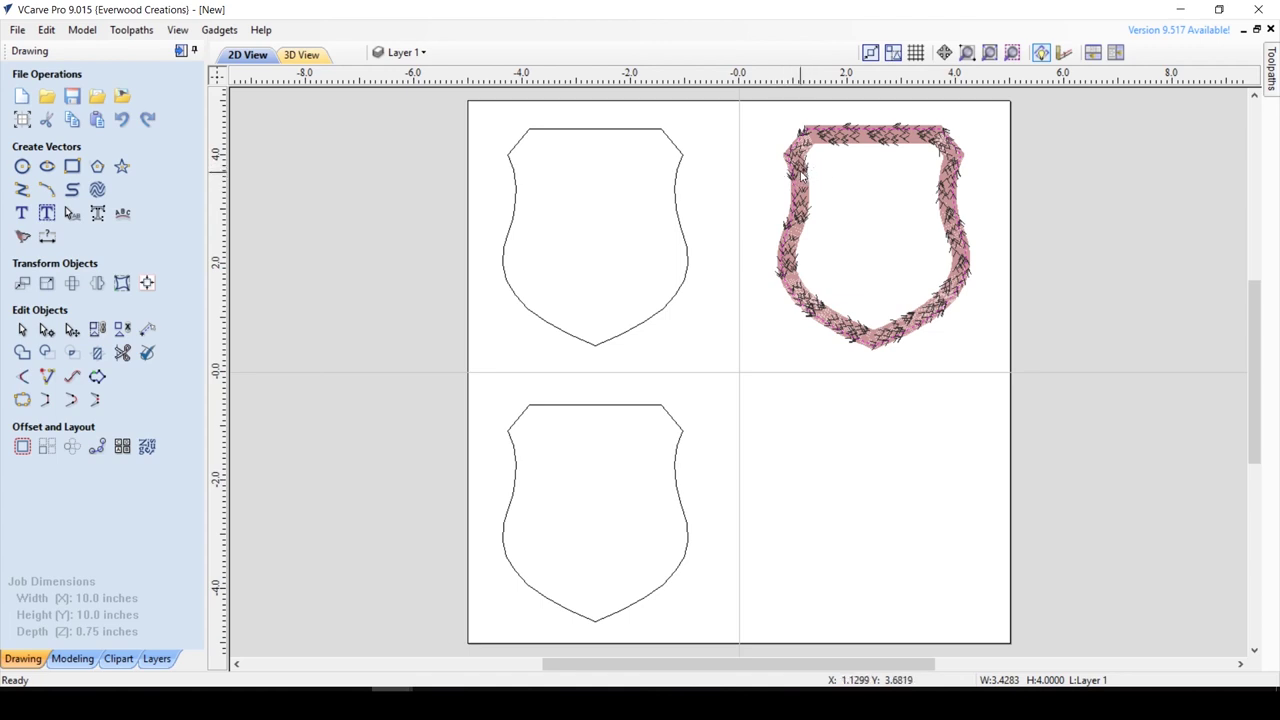
{"action": "mouse_move", "coordinate": [1275, 82]}
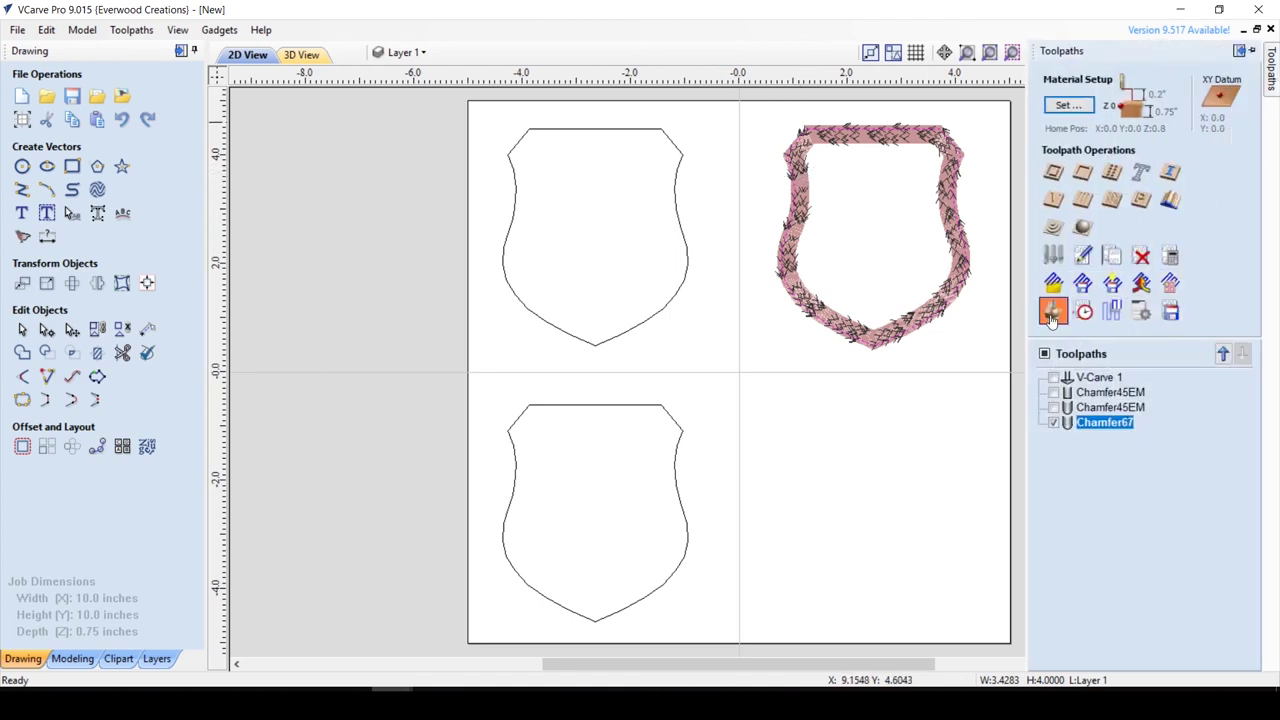
Simulate the Chamfer67 toolpath in 3D and inspect the upper-right shield's bevel beside the 45-degree one.
{"action": "left_click", "coordinate": [1054, 310]}
{"action": "left_click", "coordinate": [1148, 253]}
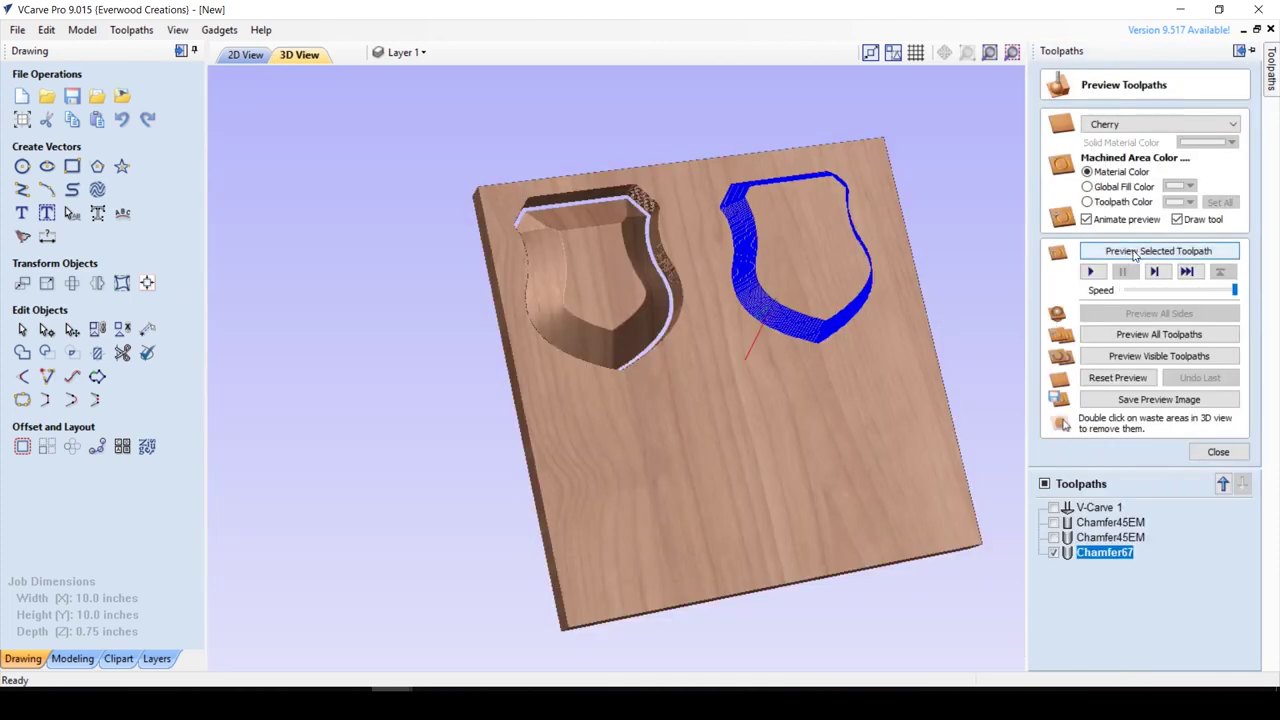
{"action": "scroll", "coordinate": [967, 249], "scroll_direction": "up", "scroll_amount": 6}
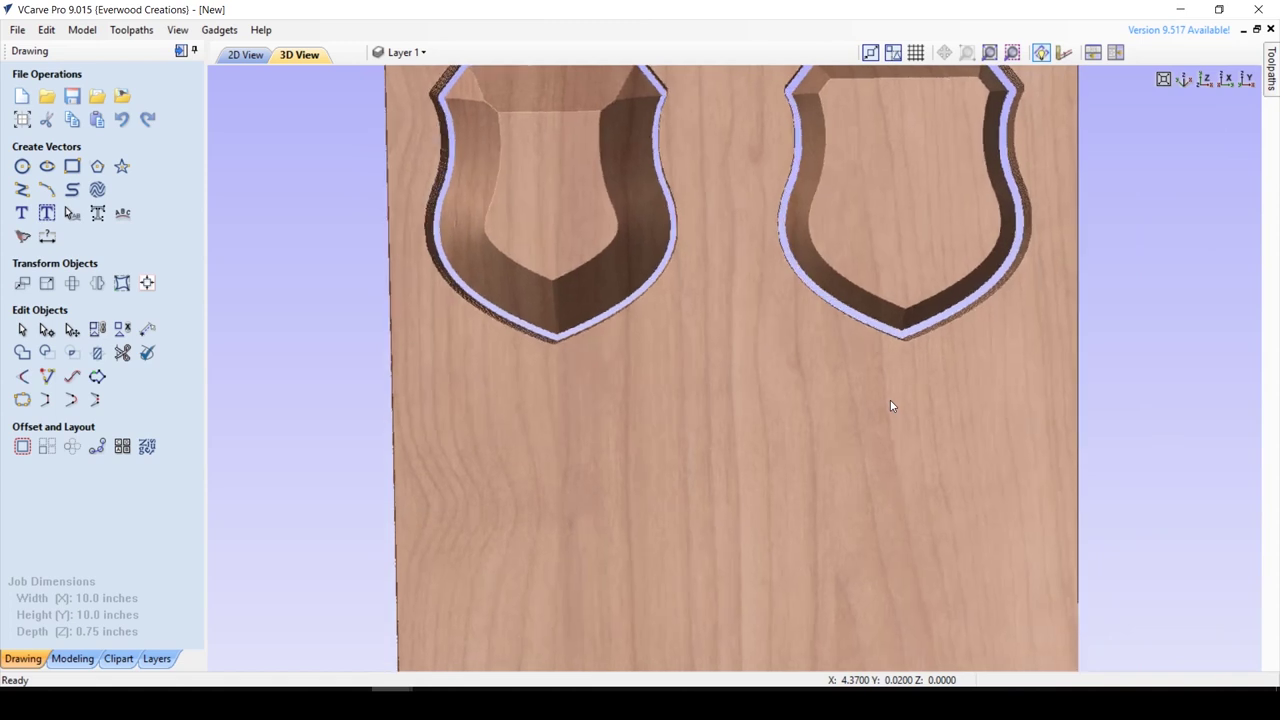
{"action": "scroll", "coordinate": [889, 320], "scroll_direction": "down", "scroll_amount": 3}
{"action": "left_click_drag", "start_coordinate": [845, 378], "coordinate": [737, 390]}
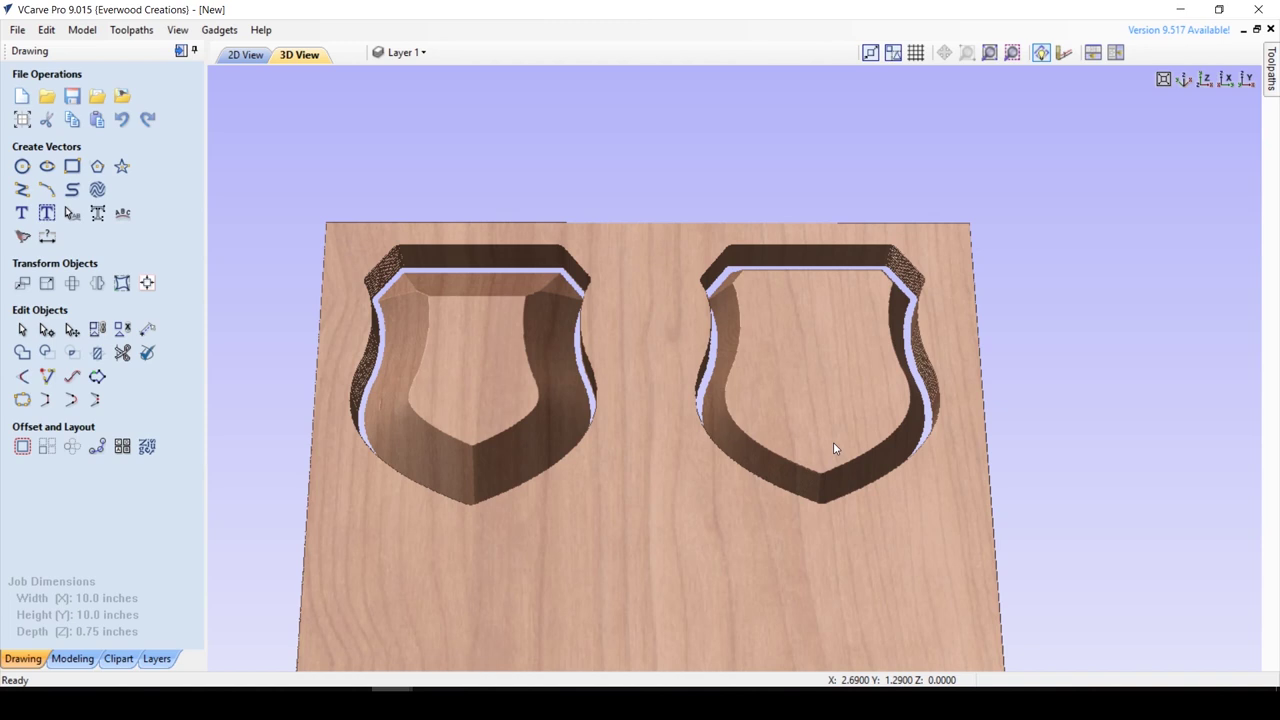
{"action": "left_click", "coordinate": [1274, 93]}
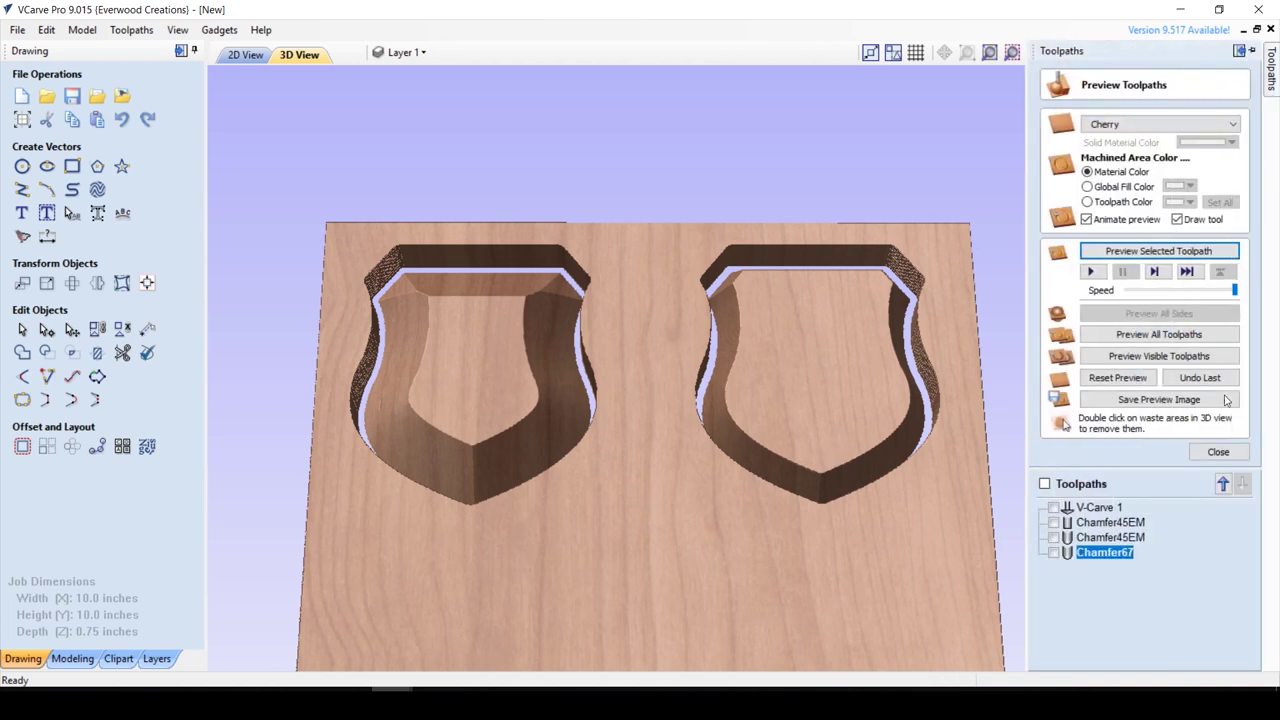
{"action": "left_click", "coordinate": [1216, 451]}
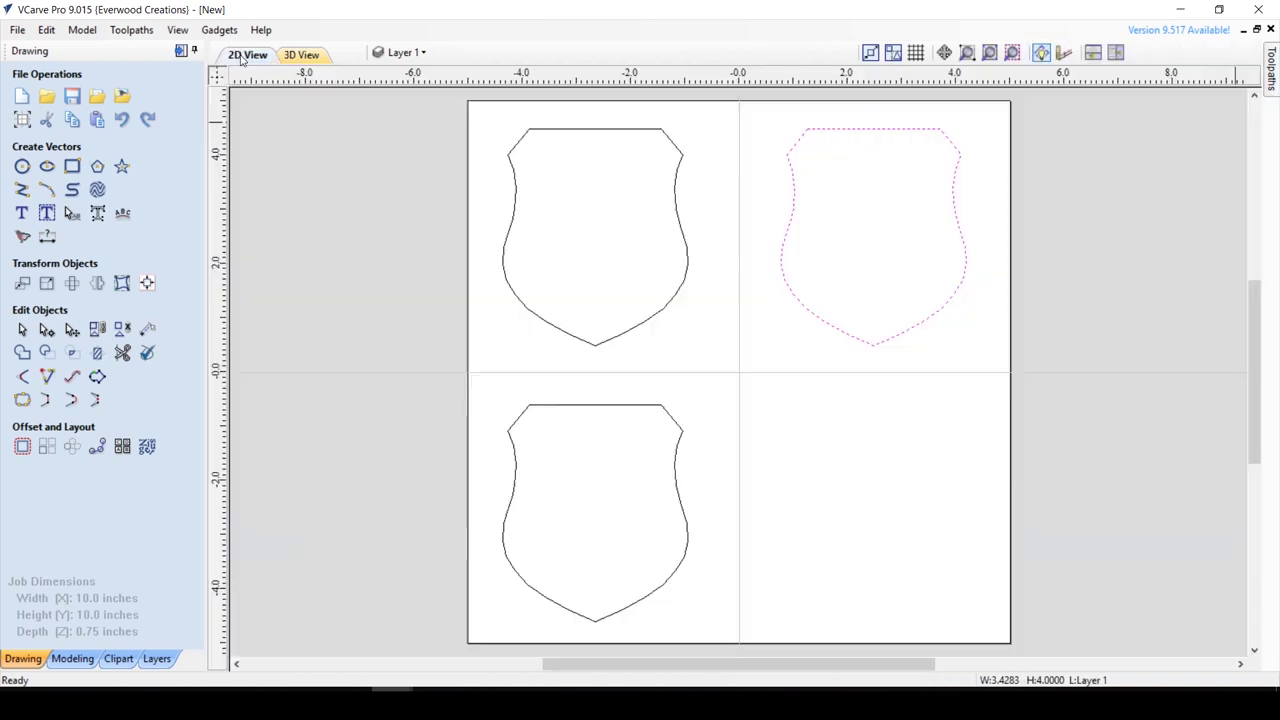
Calculate a 67-degree chamfer toolpath named Chamfer25 for the lower-left shield, with 0.25-inch cut depth and the 0.125-inch ball nose.
{"action": "left_click", "coordinate": [245, 54]}
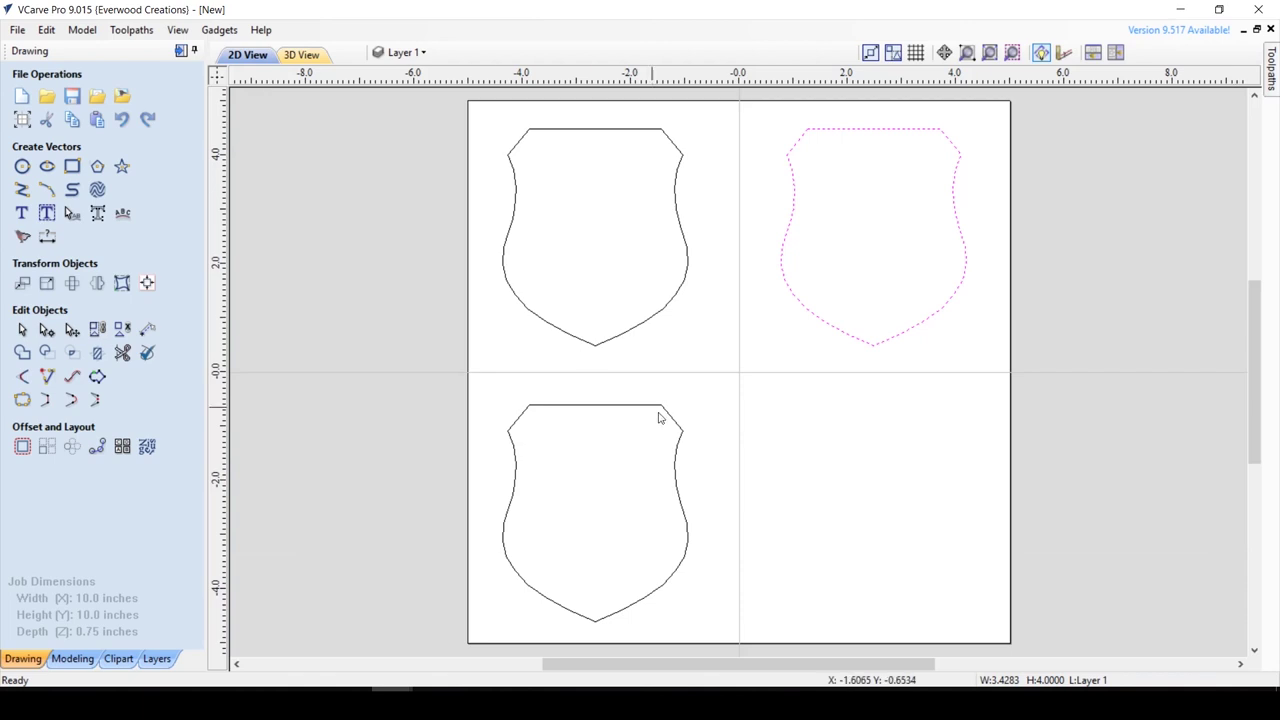
{"action": "left_click", "coordinate": [676, 489]}
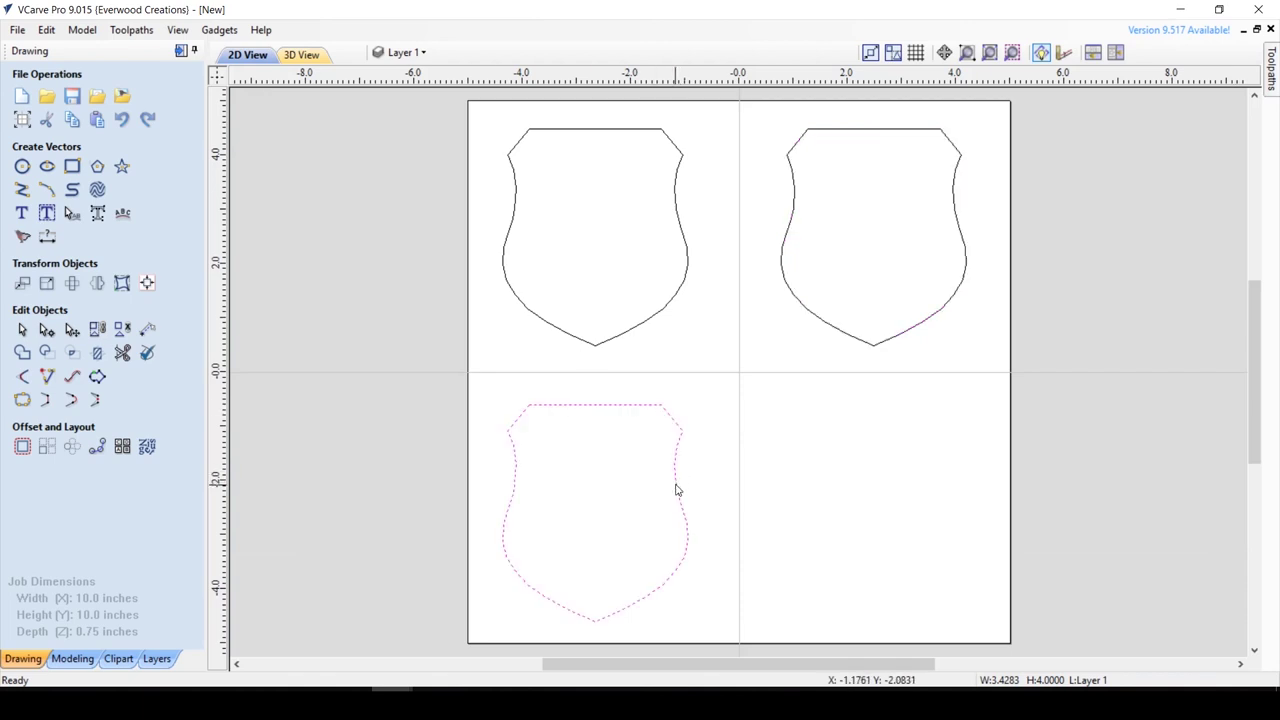
{"action": "left_click", "coordinate": [219, 31]}
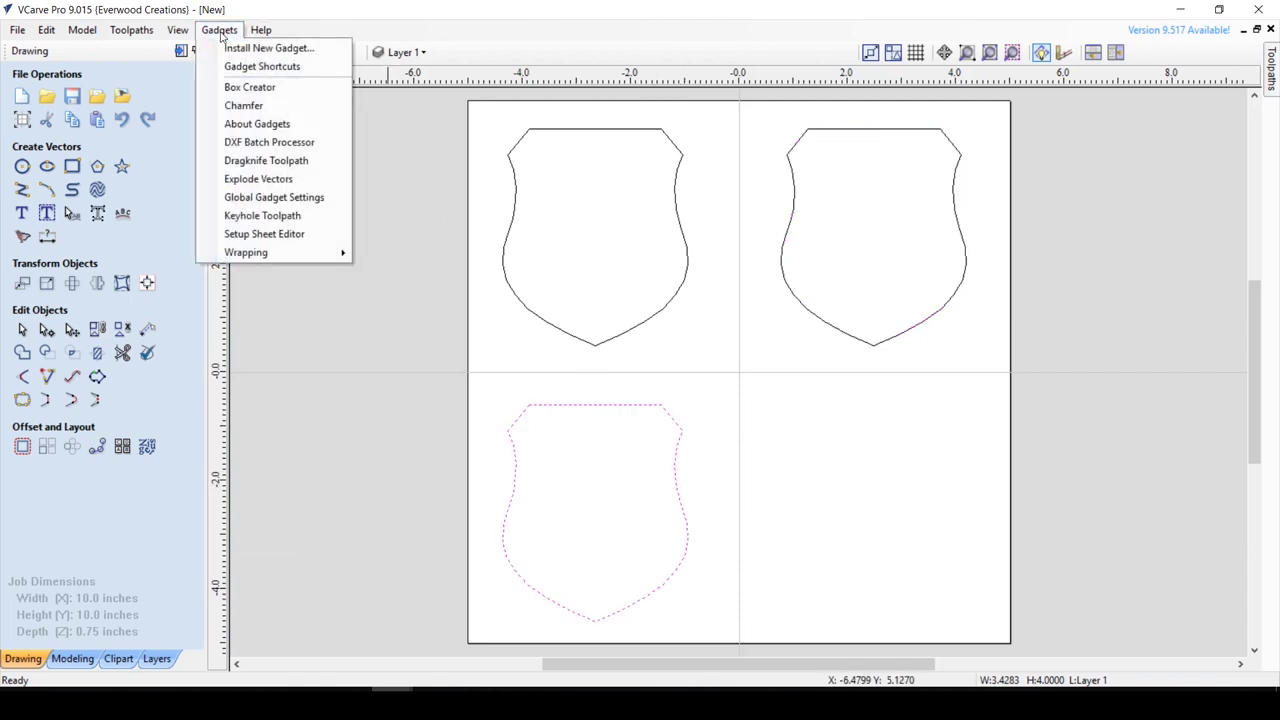
{"action": "left_click", "coordinate": [243, 105]}
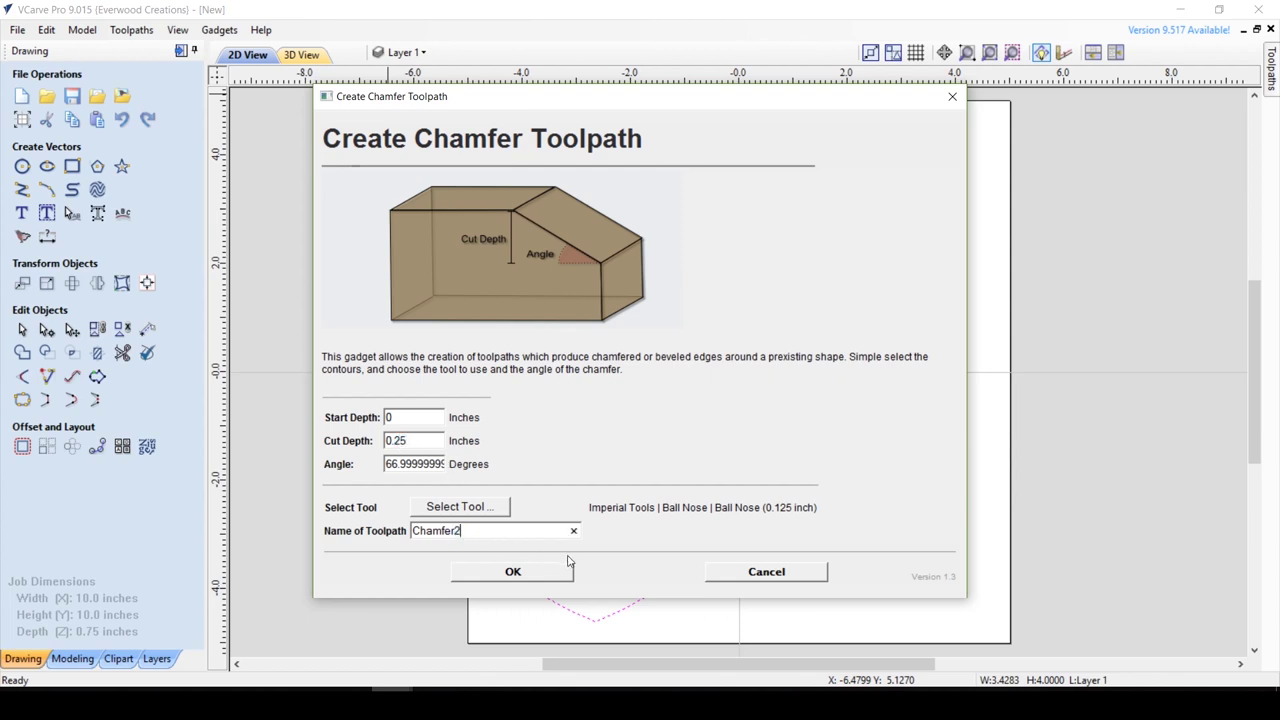
{"action": "left_click", "coordinate": [540, 580]}
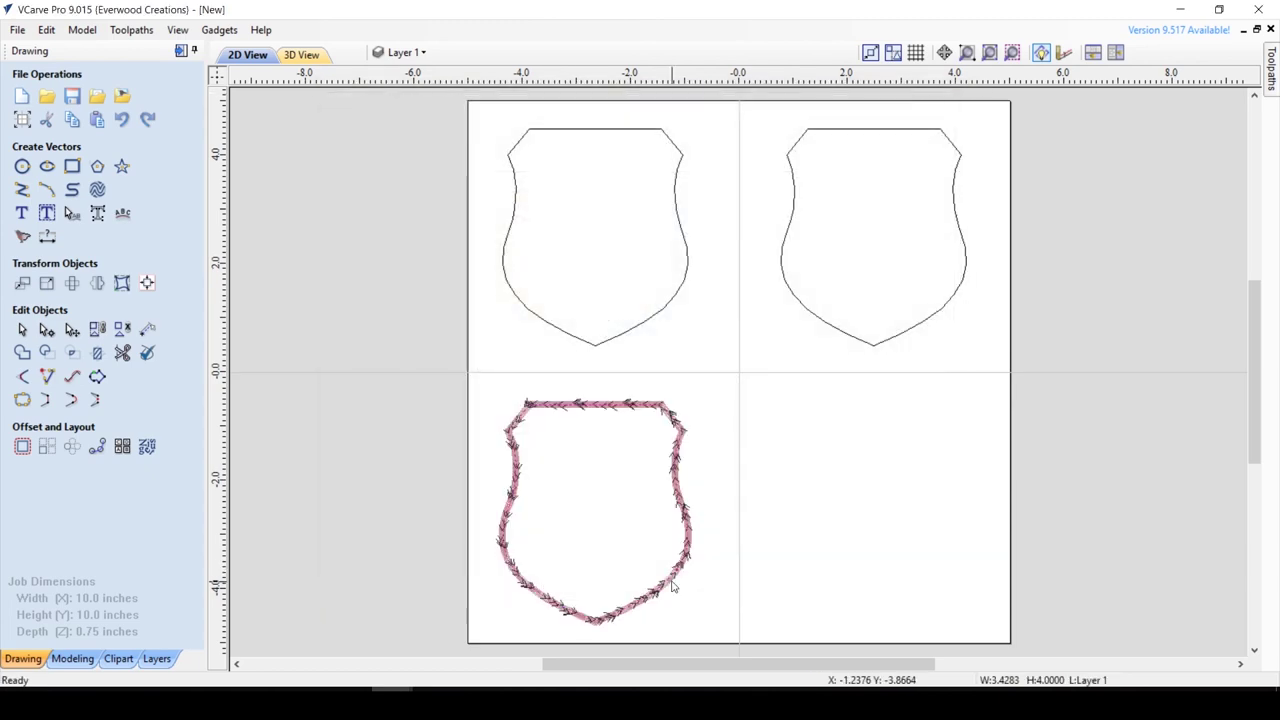
Simulate the Chamfer25 toolpath in 3D and inspect the lower-left shield's shallow bevel up close from several angles.
{"action": "mouse_move", "coordinate": [1275, 85]}
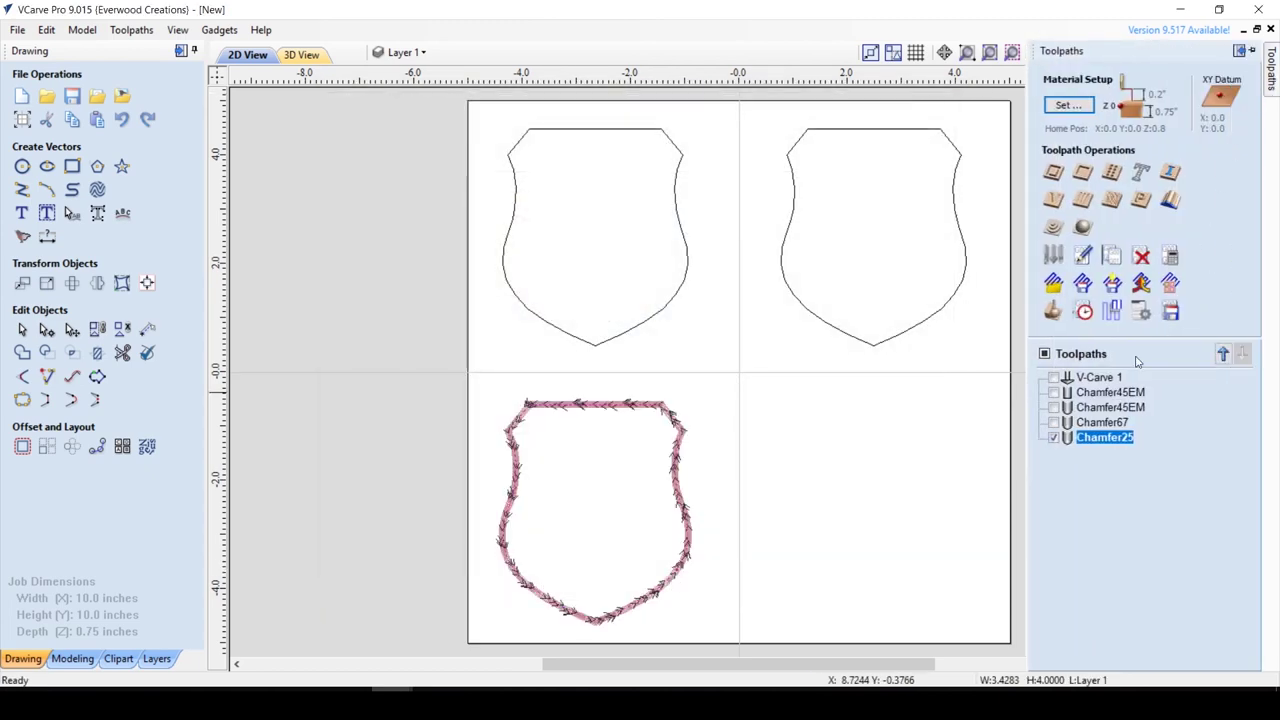
{"action": "left_click", "coordinate": [1054, 312]}
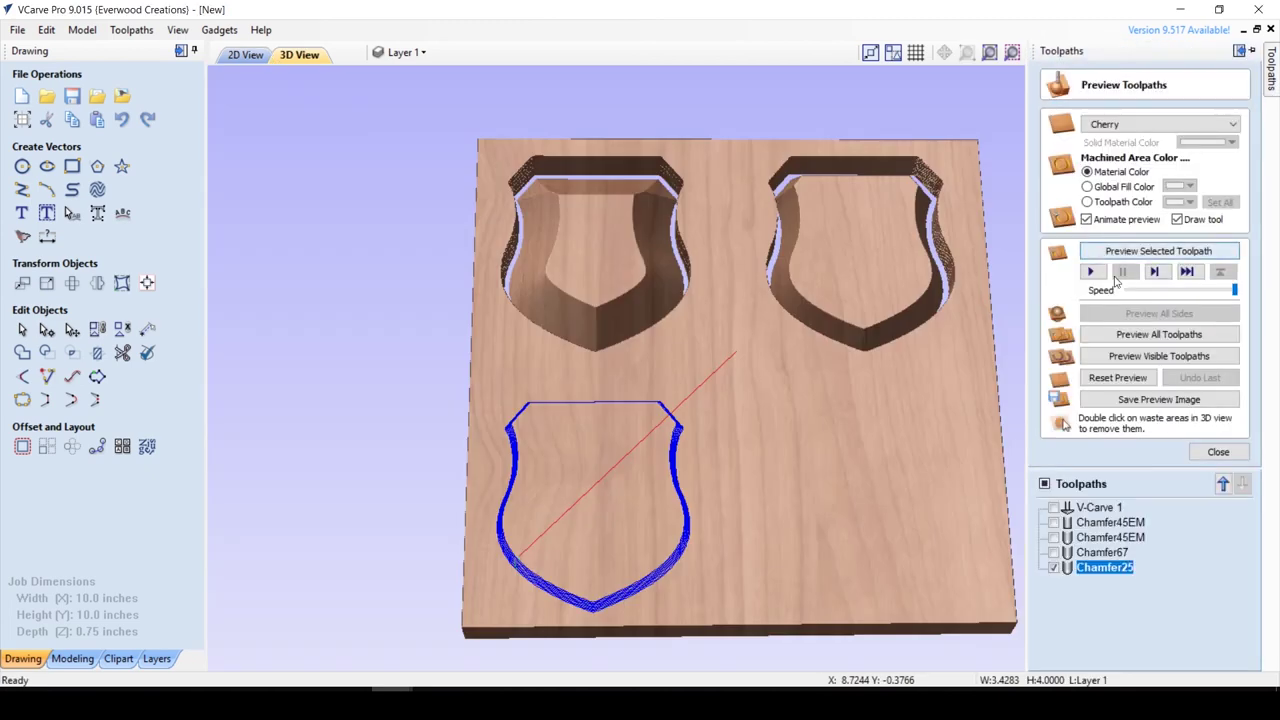
{"action": "left_click", "coordinate": [1137, 251]}
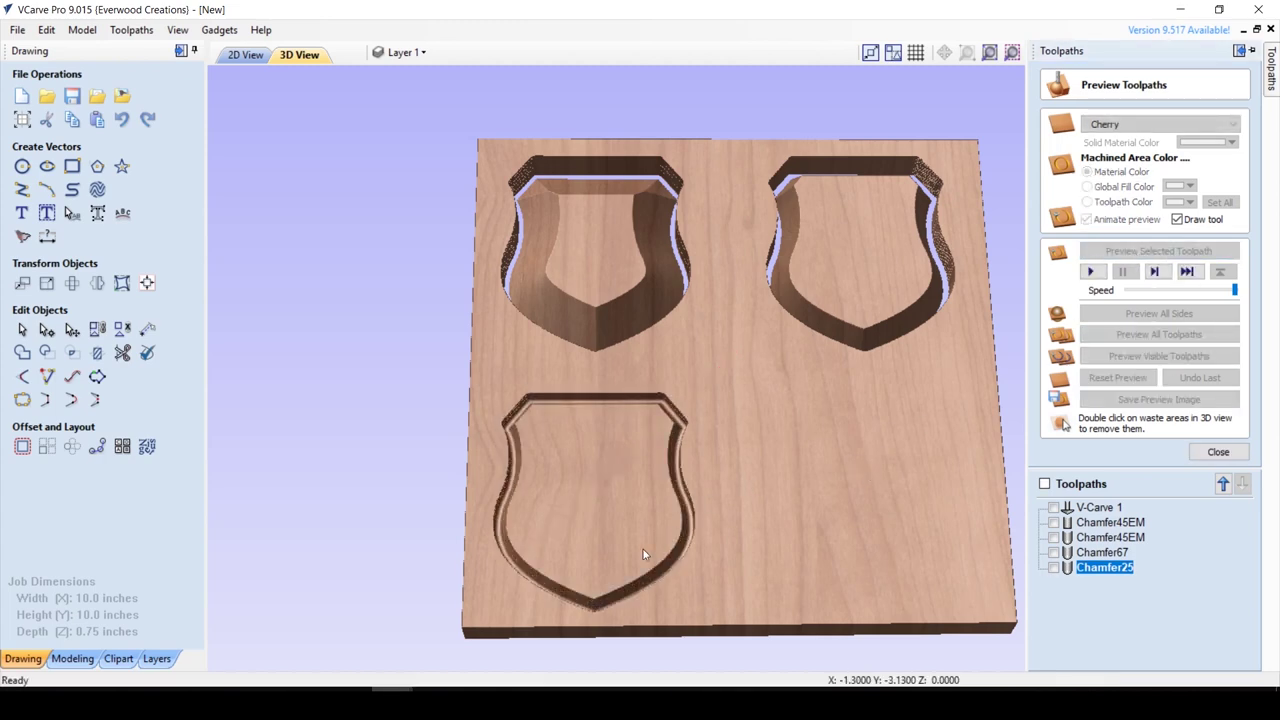
{"action": "scroll", "coordinate": [604, 602], "scroll_direction": "up", "scroll_amount": 3}
{"action": "left_click_drag", "start_coordinate": [666, 529], "coordinate": [737, 391]}
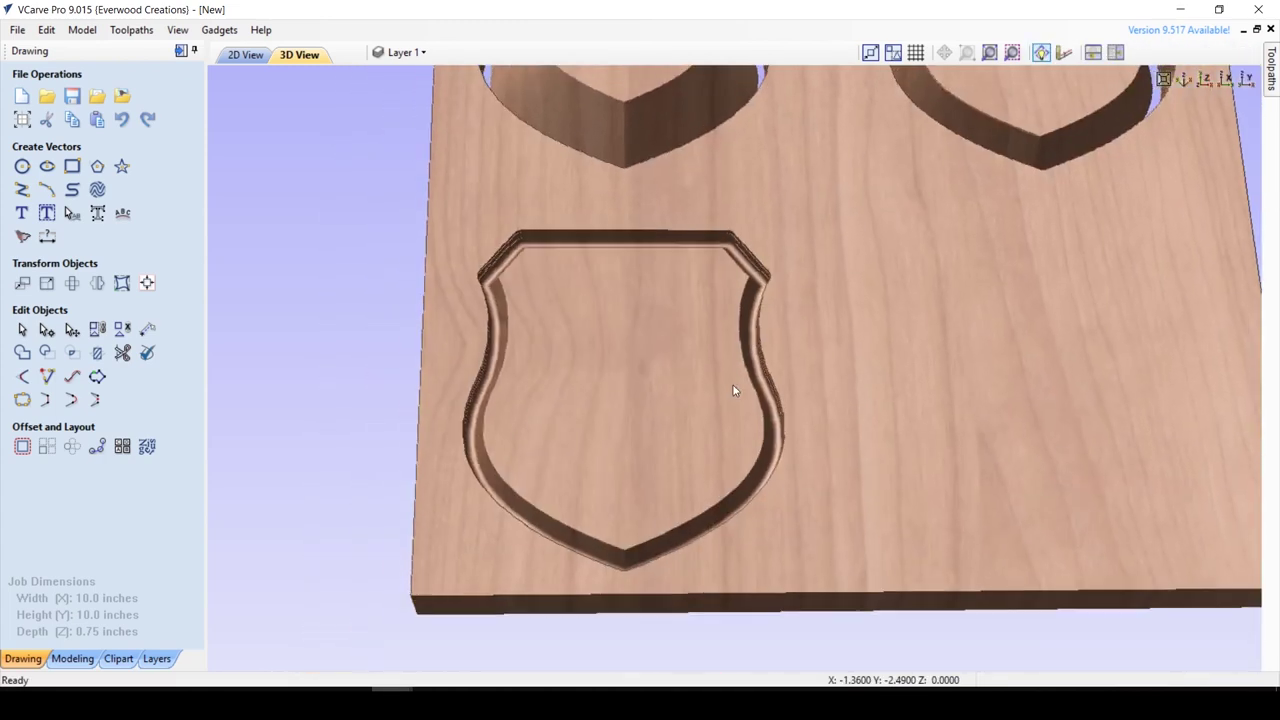
{"action": "scroll", "coordinate": [690, 430], "scroll_direction": "up", "scroll_amount": 3}
{"action": "left_click_drag", "start_coordinate": [600, 517], "coordinate": [733, 492]}
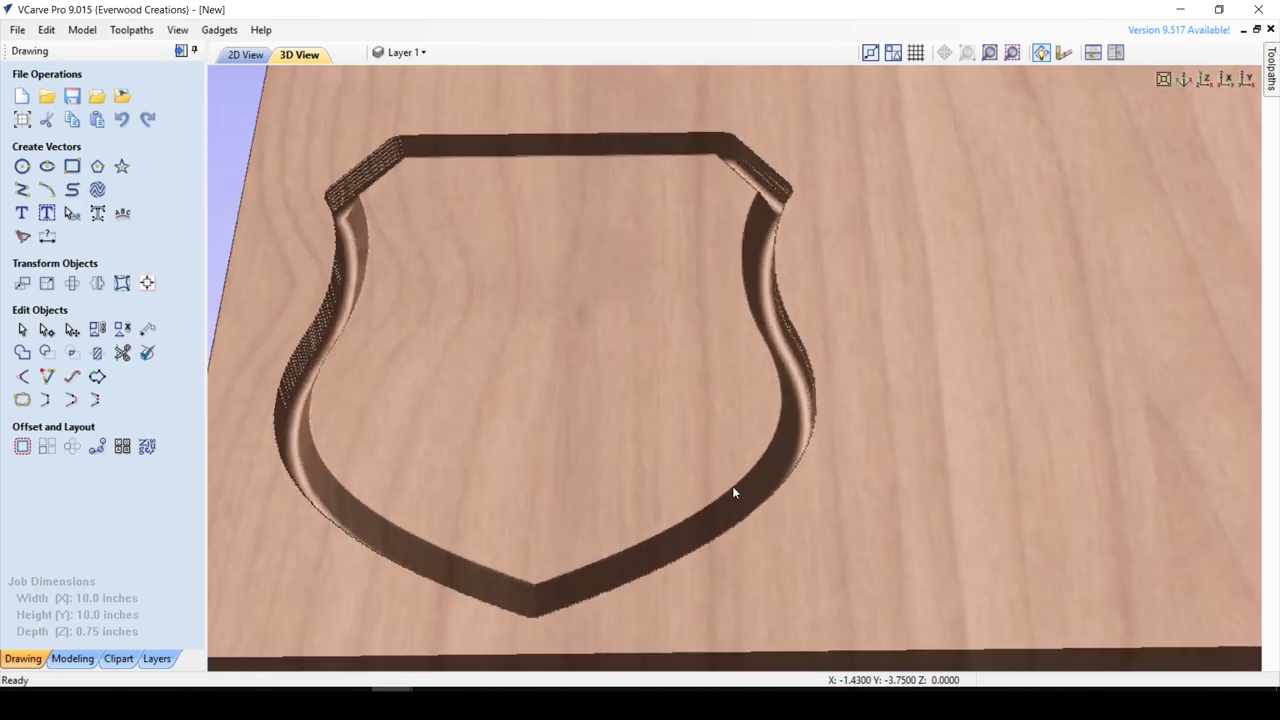
{"action": "left_click_drag", "start_coordinate": [757, 568], "coordinate": [622, 525]}
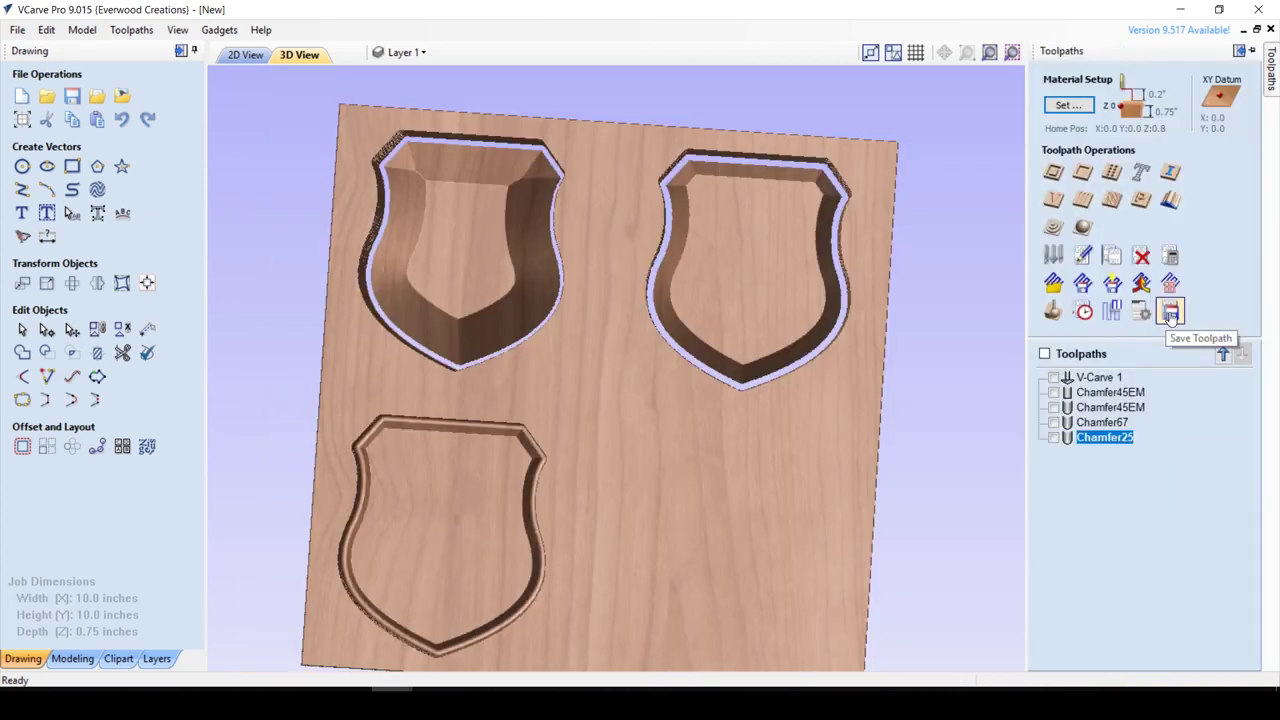
Set up the toolpath output to include Chamfer25, Chamfer67 and the ball-nose Chamfer45EM toolpath in one file.
{"action": "left_click", "coordinate": [1171, 313]}
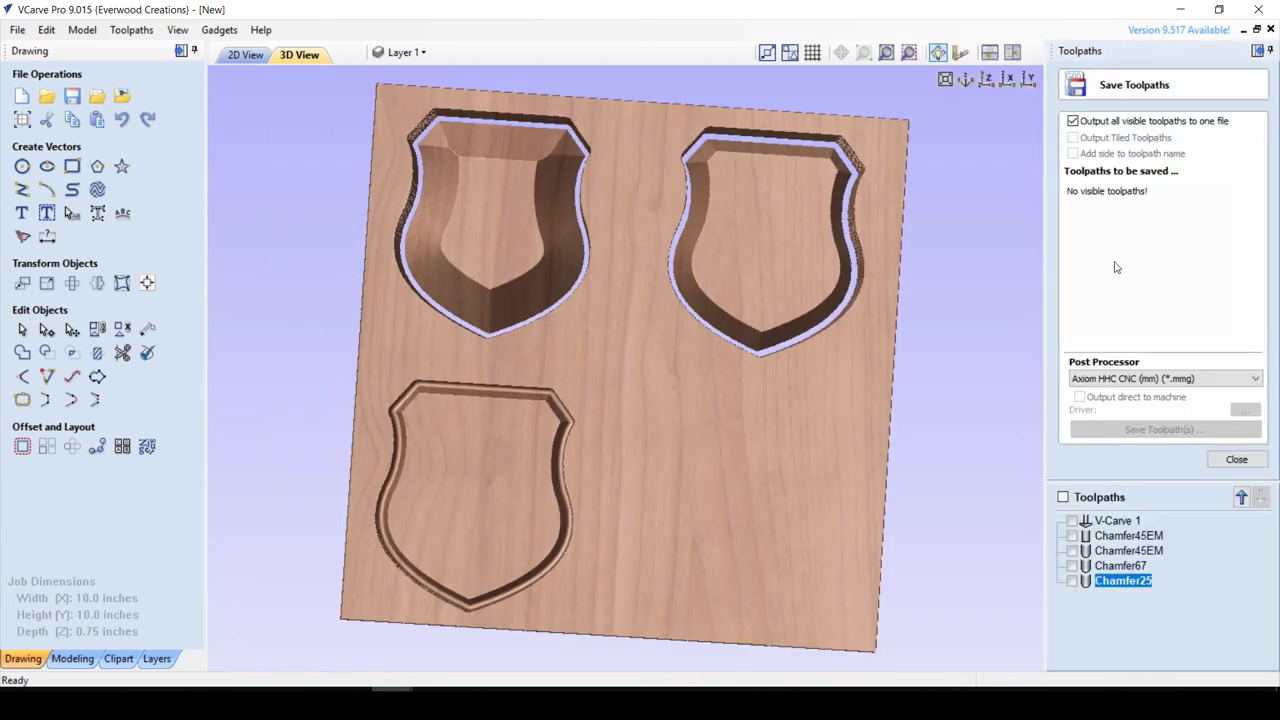
{"action": "left_click", "coordinate": [1072, 580]}
{"action": "left_click", "coordinate": [1072, 566]}
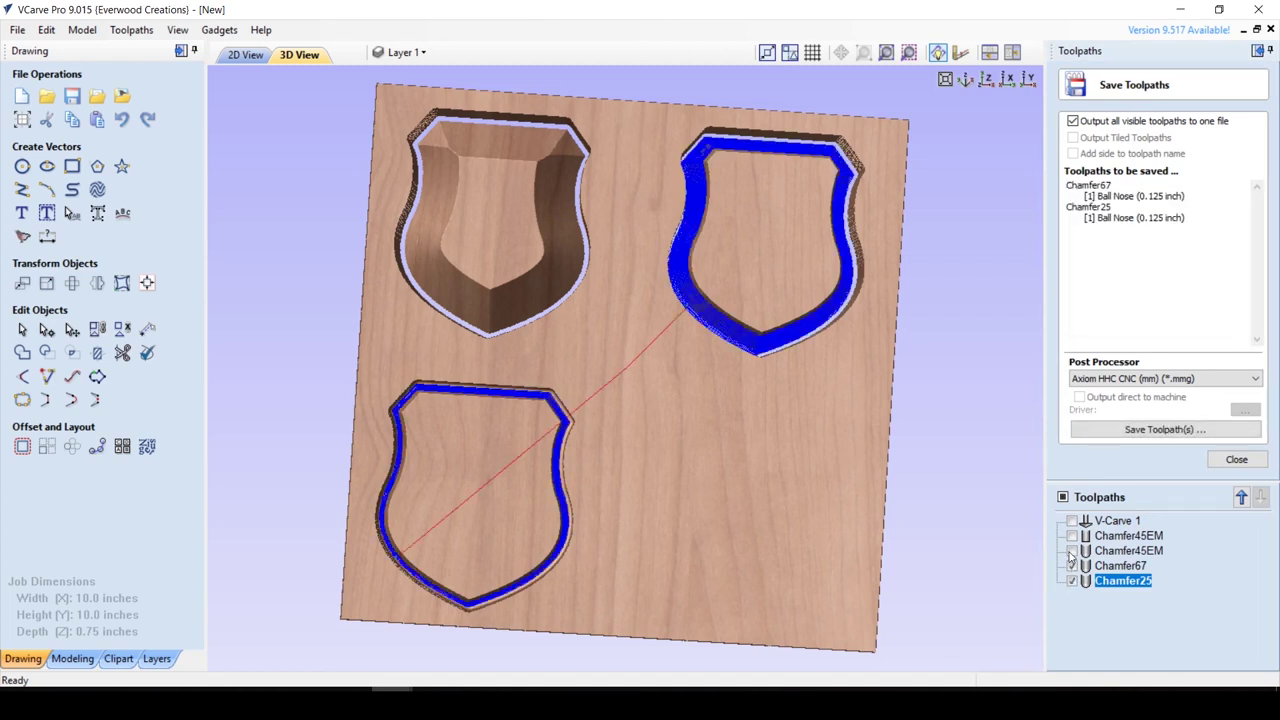
{"action": "left_click", "coordinate": [1072, 551]}
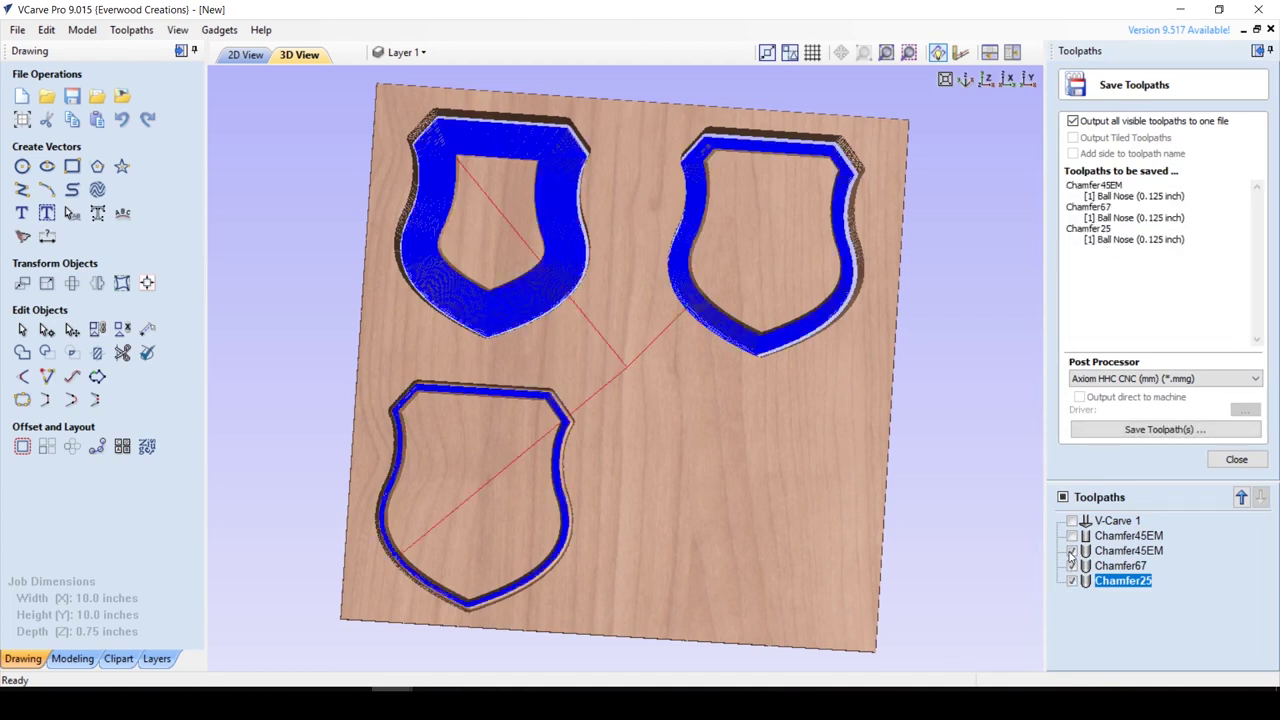